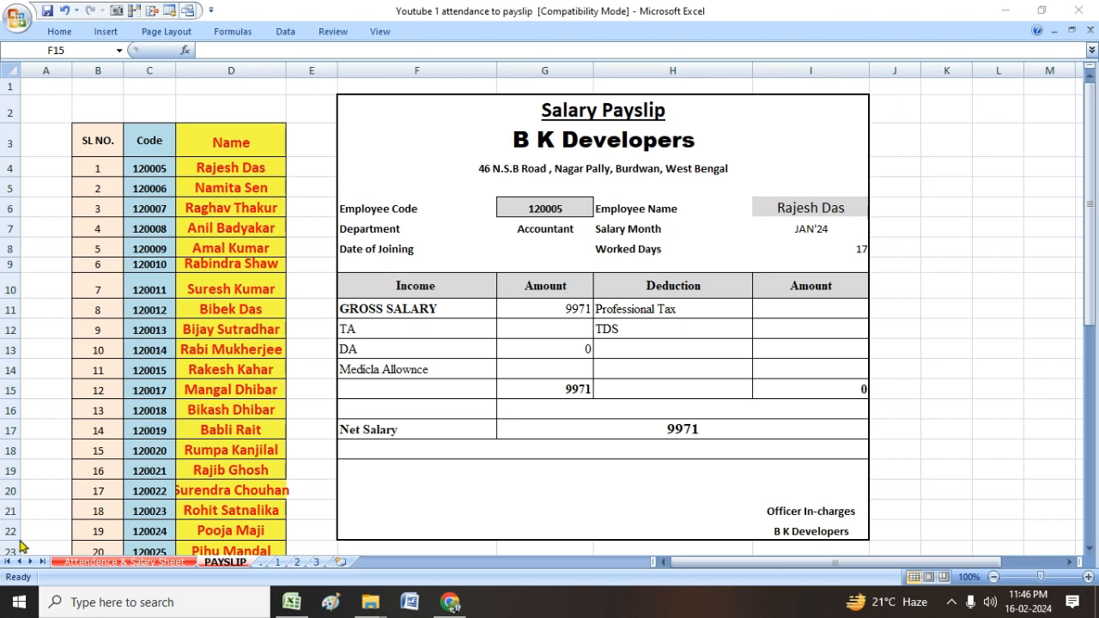
- Open the Attendence & Salary Sheet and look through the first employee's daily attendance up to the monthly attendance formula in AI4
left_click(105, 566)
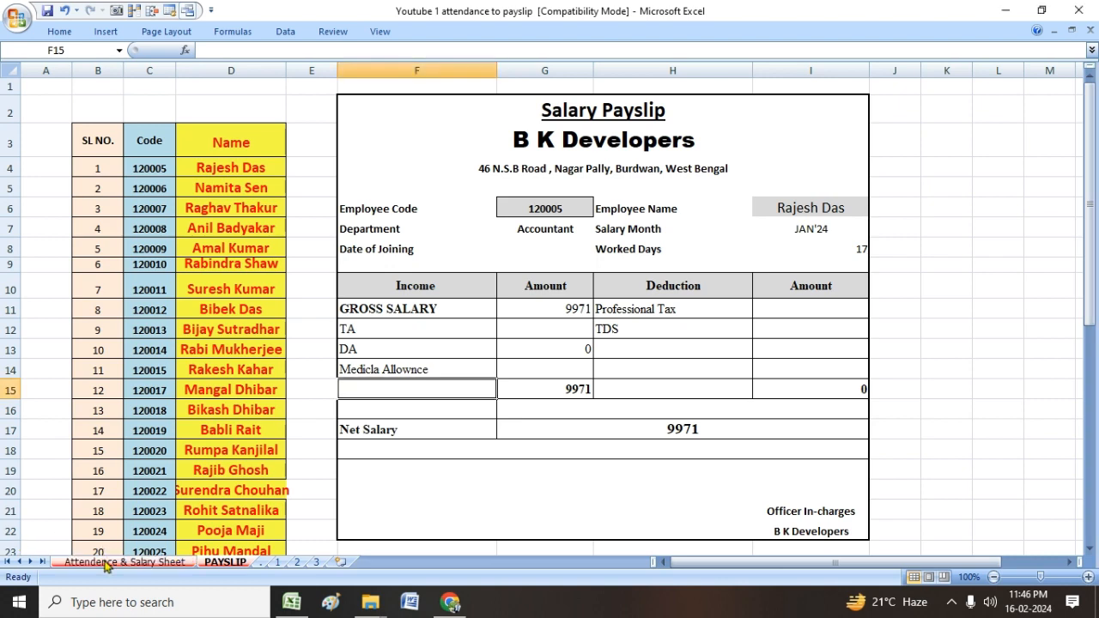
left_click(105, 563)
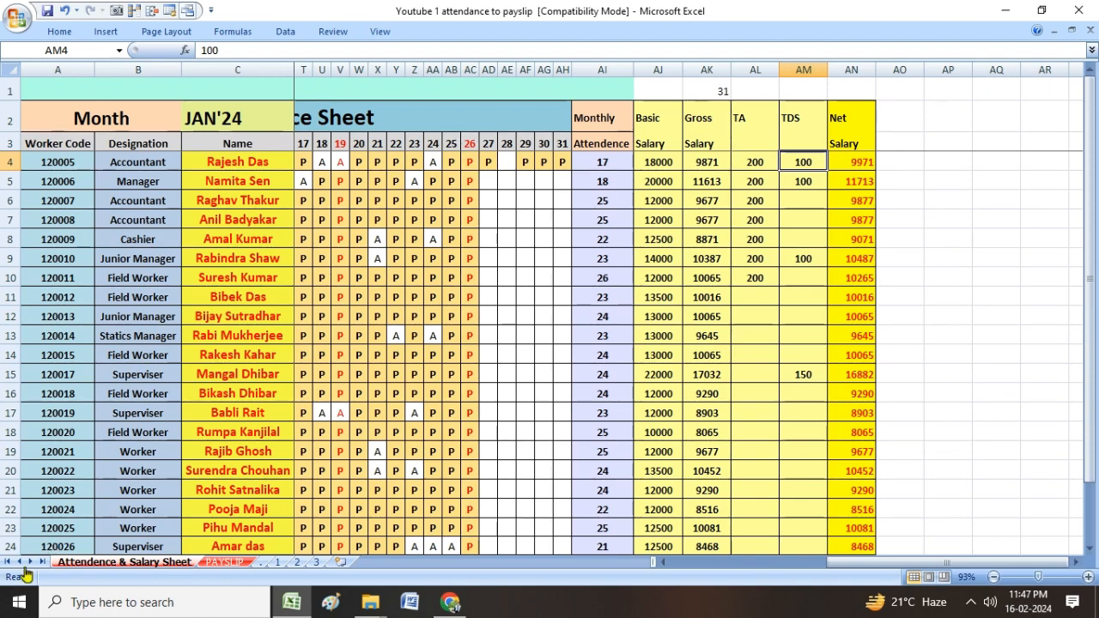
key("Home")
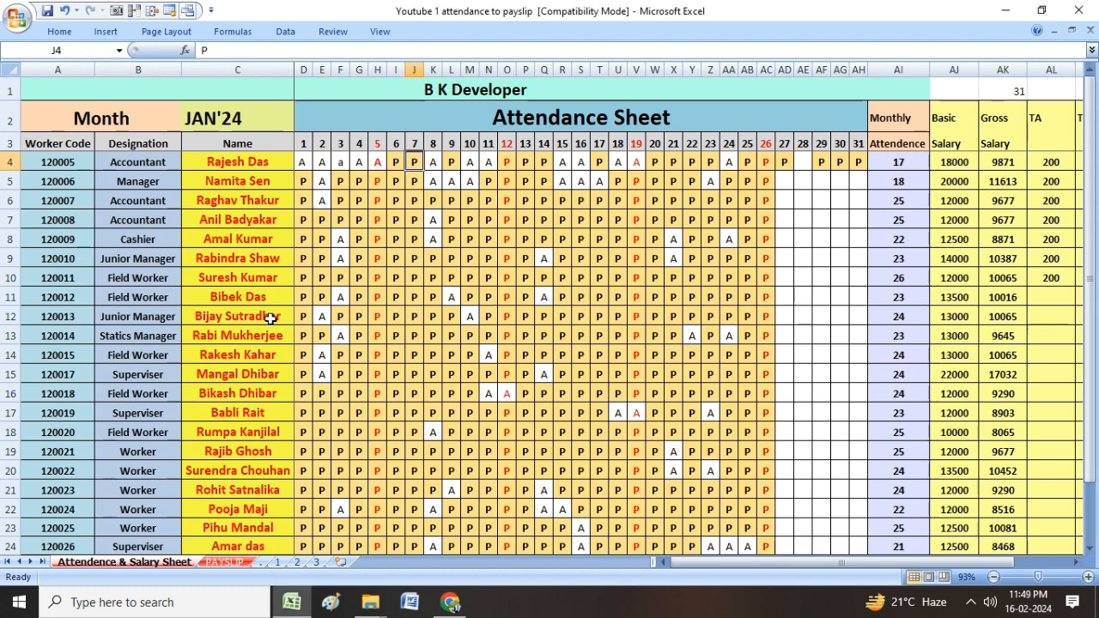
key("Right")
key("Right")
key("Right")
key("Right")
key("Right")
key("Right")
key("Right")
key("Right")
key("Right")
key("Right")
key("Right")
key("Right")
key("Right")
key("Right")
key("Right")
key("Right")
key("Right")
key("Right")
key("Right")
key("Right")
key("Right")
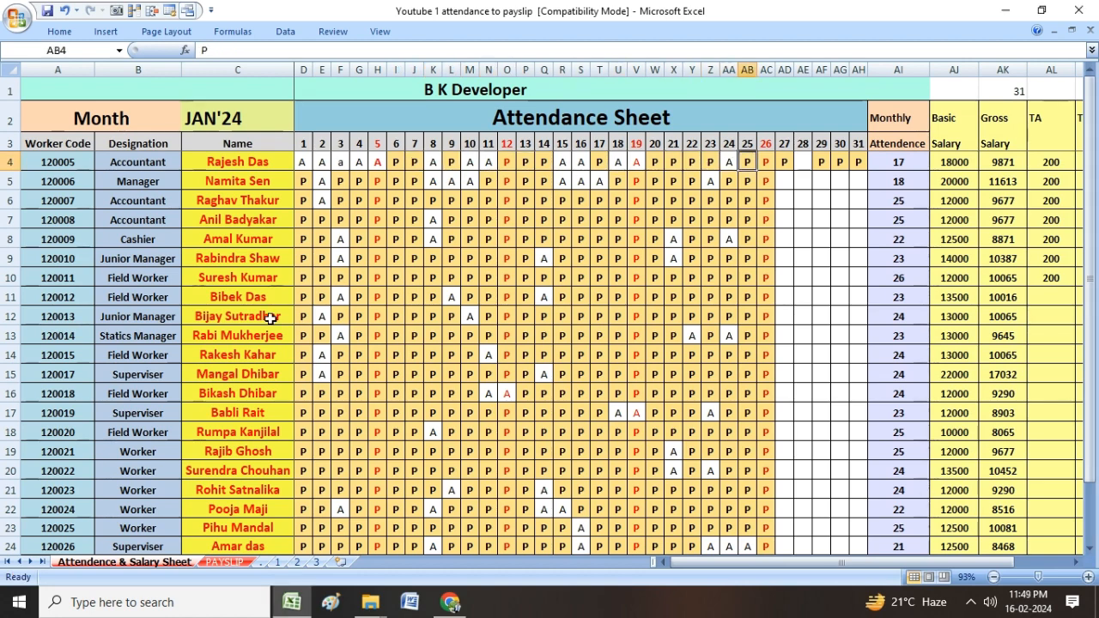
key("Right")
key("Right")
key("Right")
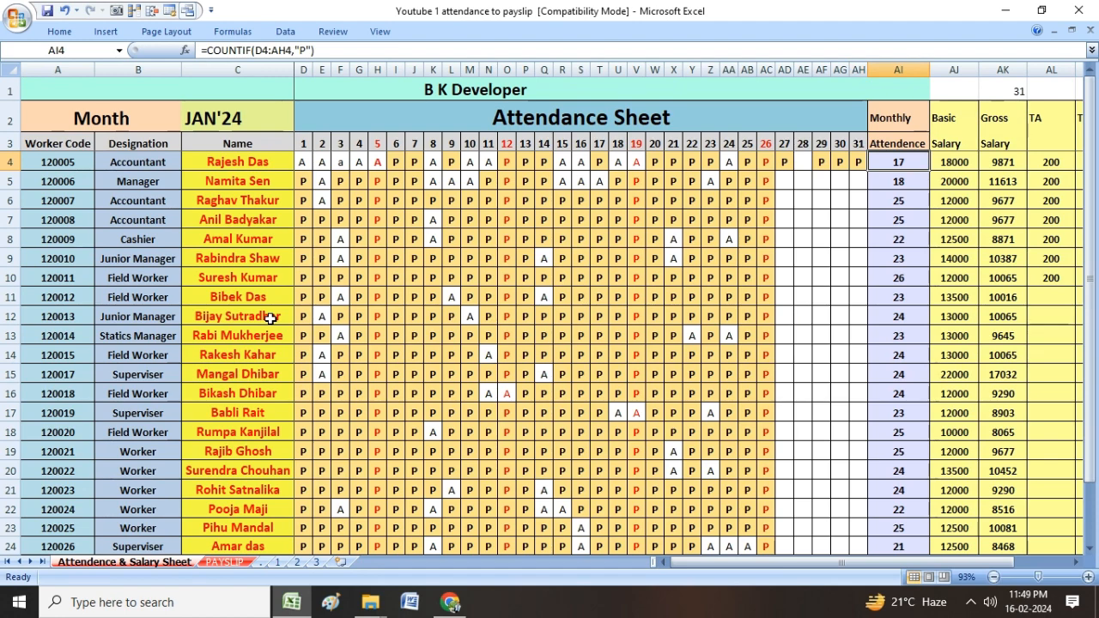
- Count the first employee's present days in monthly attendance cell AI4 with the formula =COUNTIF(D4:AG4,"P")
key("Up")
key("Down")
type("=")
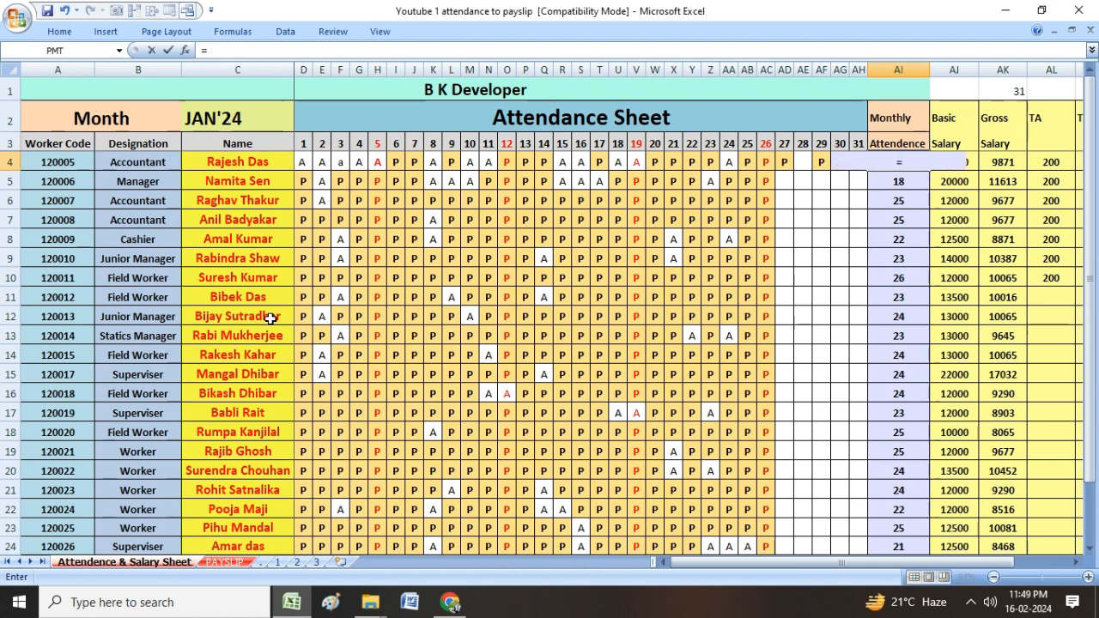
type("COUN")
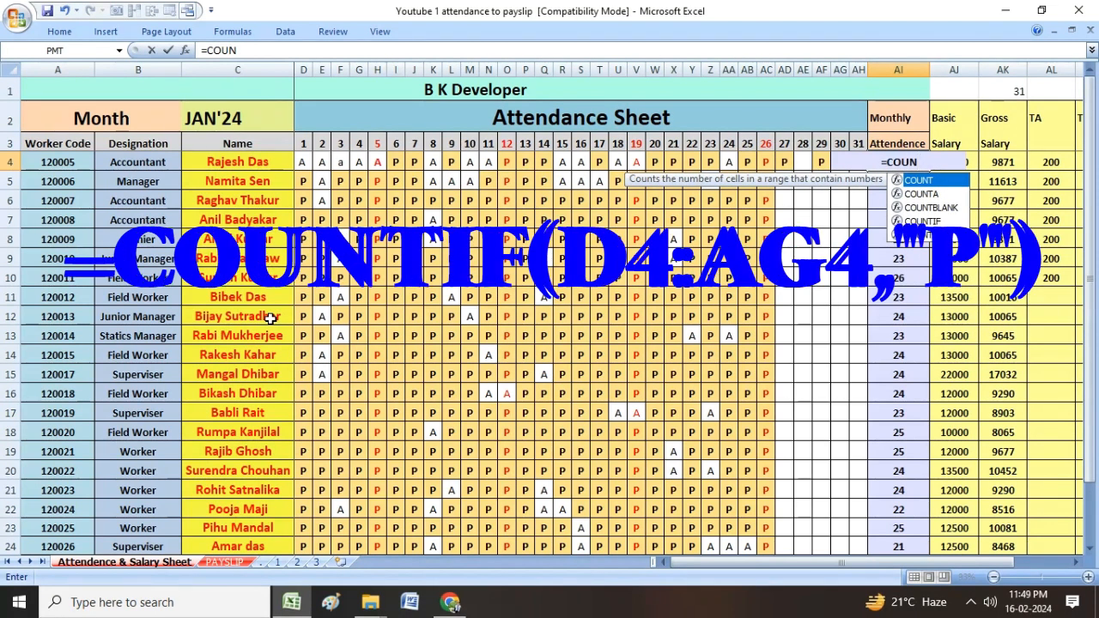
type("TIF(")
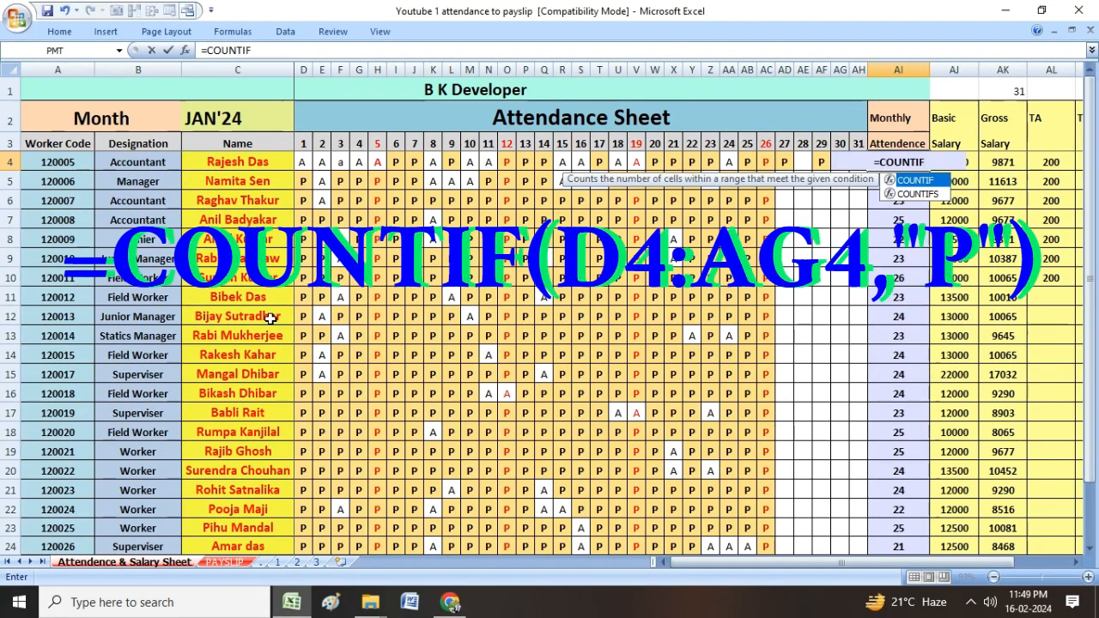
key("Left")
key("Left")
key("Left")
key("Left")
key("Left")
key("Left")
key("Left")
key("Left")
key("Left")
key("Left")
key("Left")
key("Left")
key("Left")
key("Left")
key("Left")
key("Left")
key("Left")
key("Left")
key("Left")
key("Left")
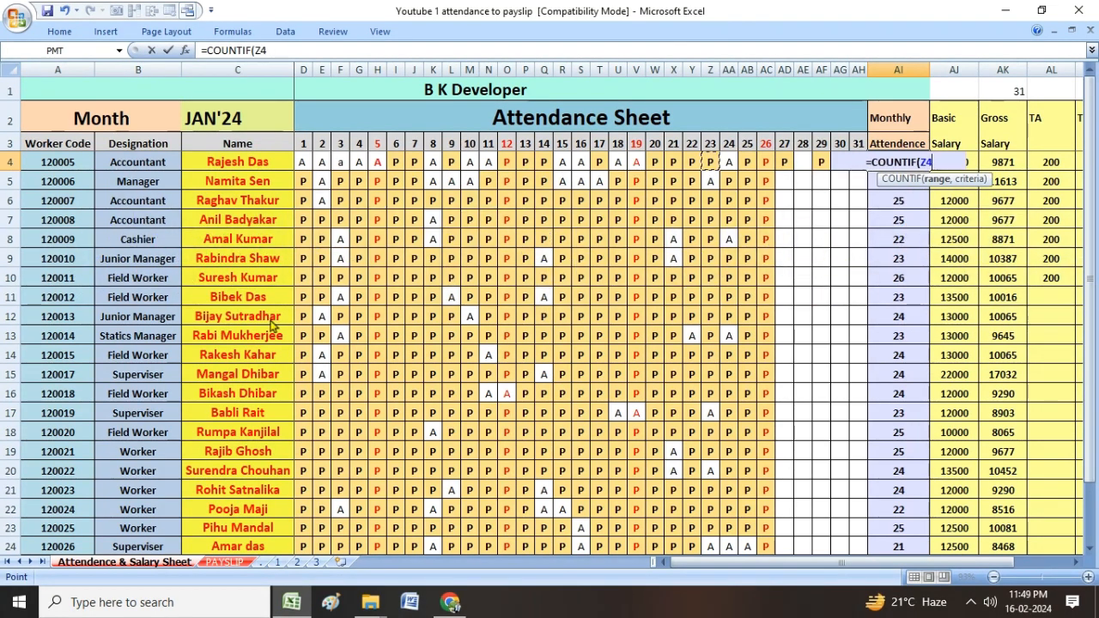
key("Left")
key("Left")
key("Left")
key("Left")
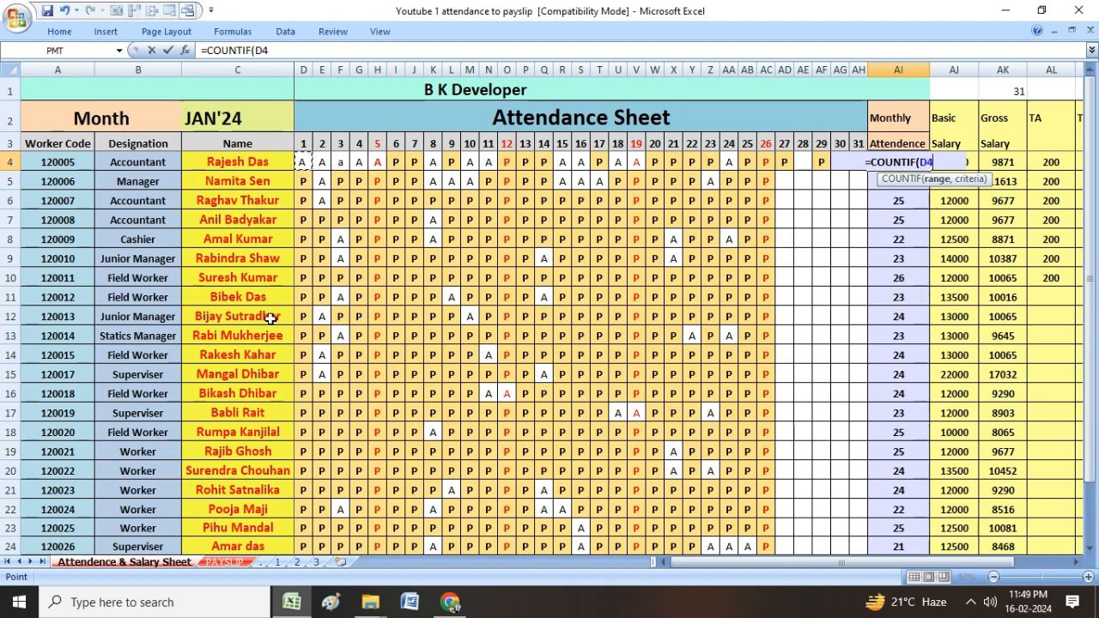
key("shift+Right")
key("shift+Right")
key("shift+Right")
key("shift+Right")
key("shift+Right")
key("shift+Right")
key("shift+Right")
key("shift+Right")
key("shift+Right")
key("shift+Right")
key("shift+Right")
key("shift+Right")
key("shift+Right")
key("shift+Right")
key("shift+Right")
key("shift+Right")
key("shift+Right")
key("shift+Right")
key("shift+Right")
key("shift+Right")
key("shift+Right")
key("shift+Right")
key("shift+Right")
key("shift+Right")
key("shift+Right")
key("shift+Right")
key("shift+Right")
key("shift+Right")
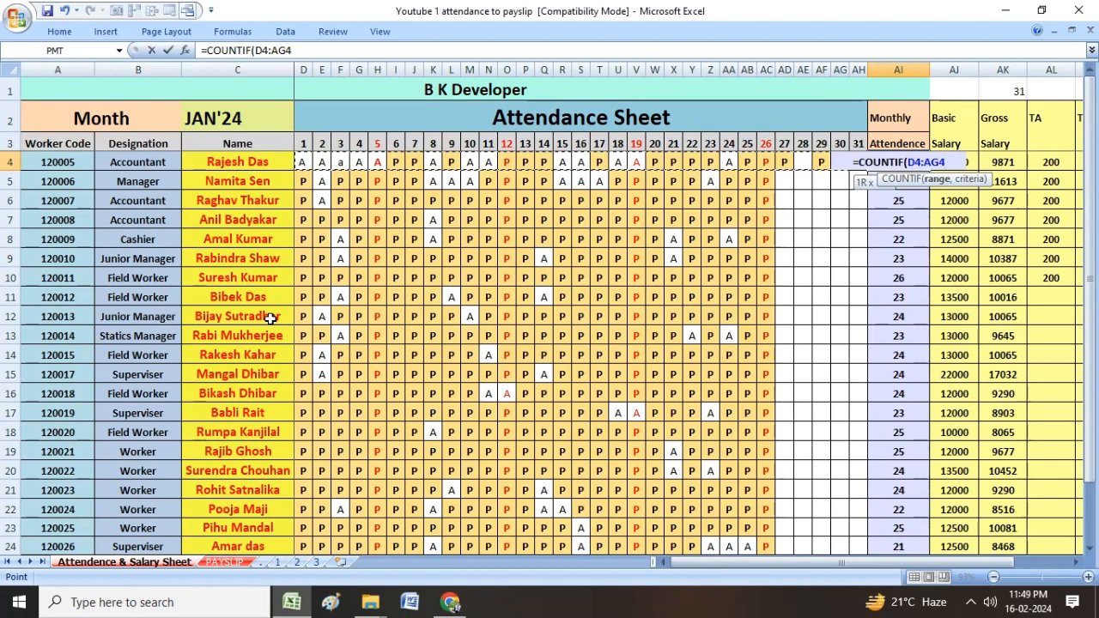
type(",")
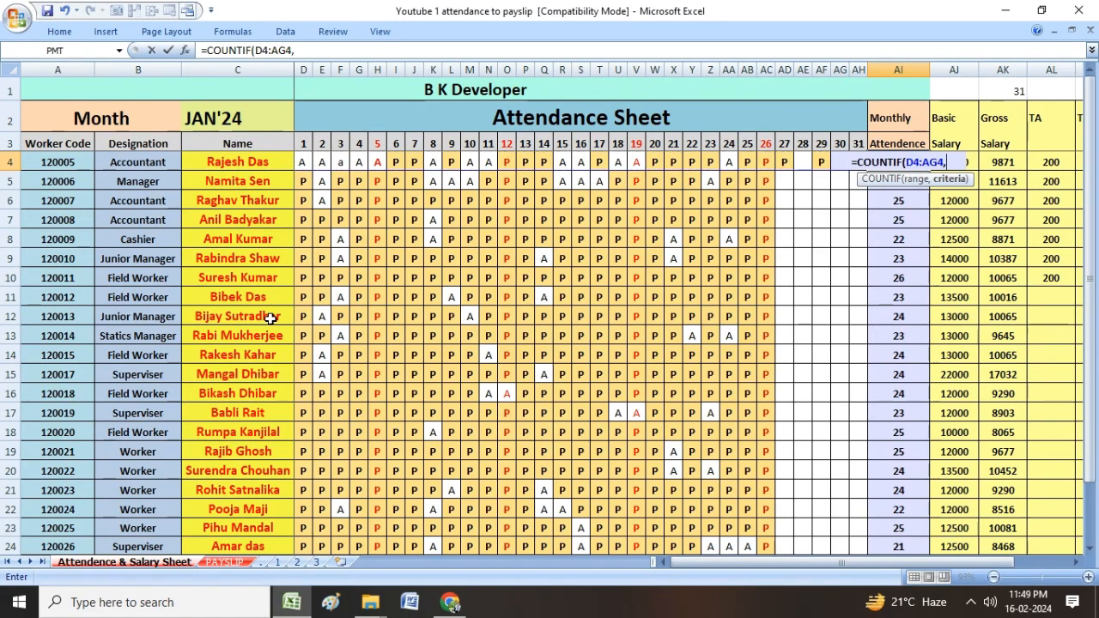
type("\"p")
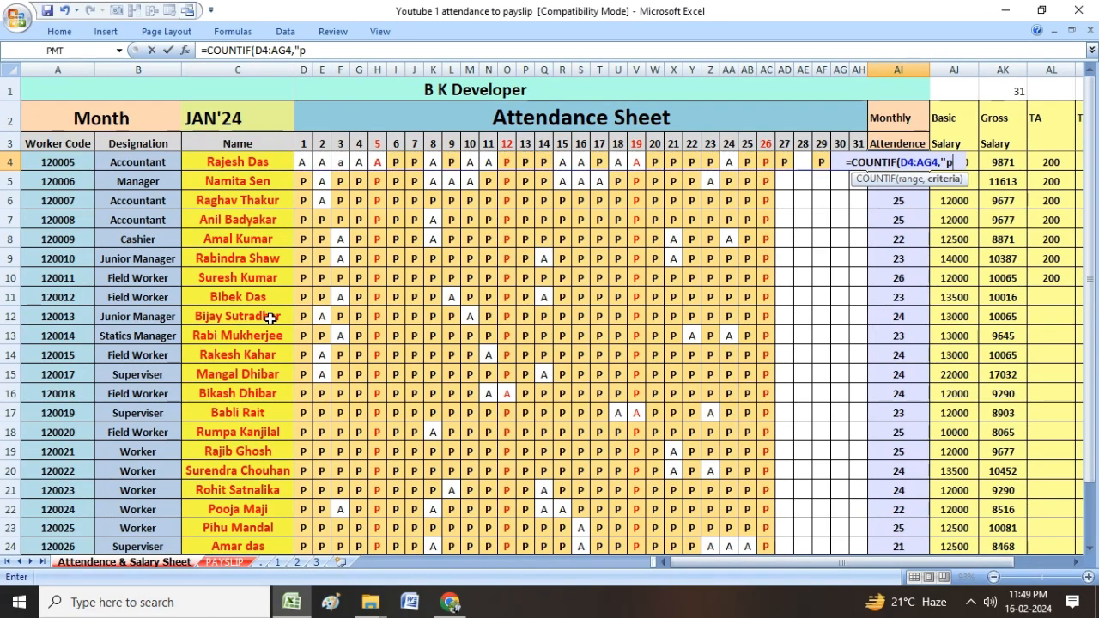
key("BackSpace")
type("P\",")
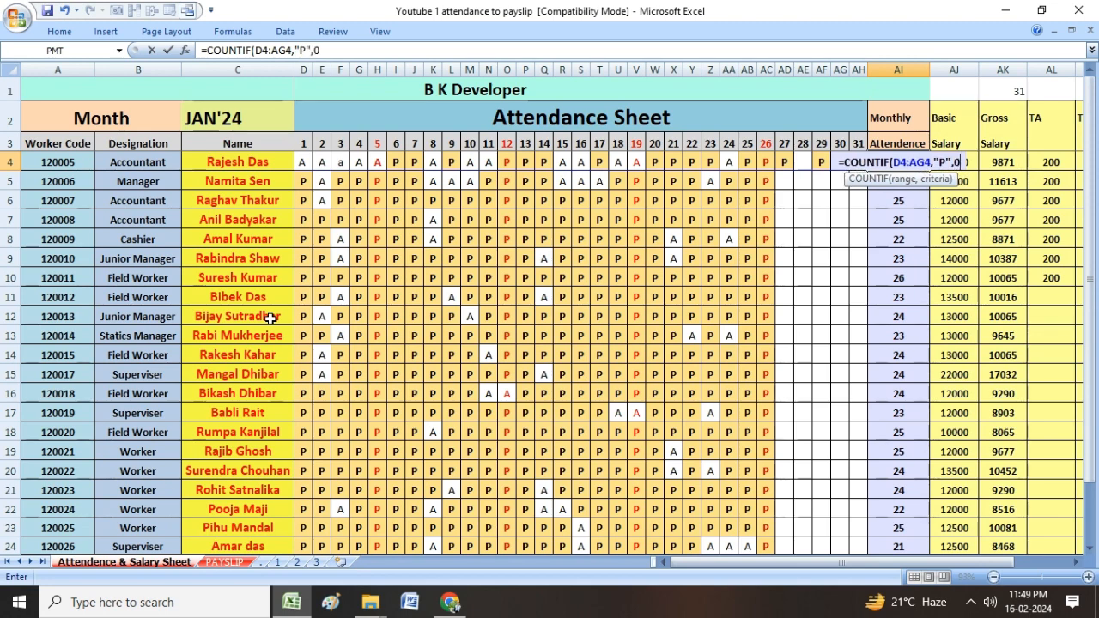
type("0)")
key("Return")
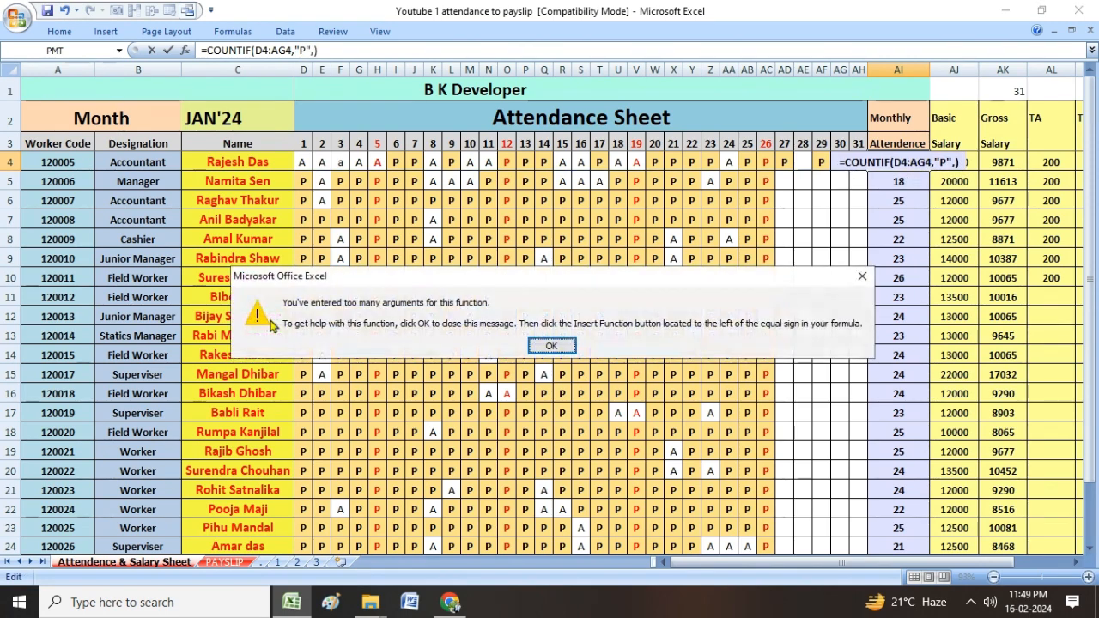
key("Return")
key("BackSpace")
key("BackSpace")
key("Return")
key("Up")
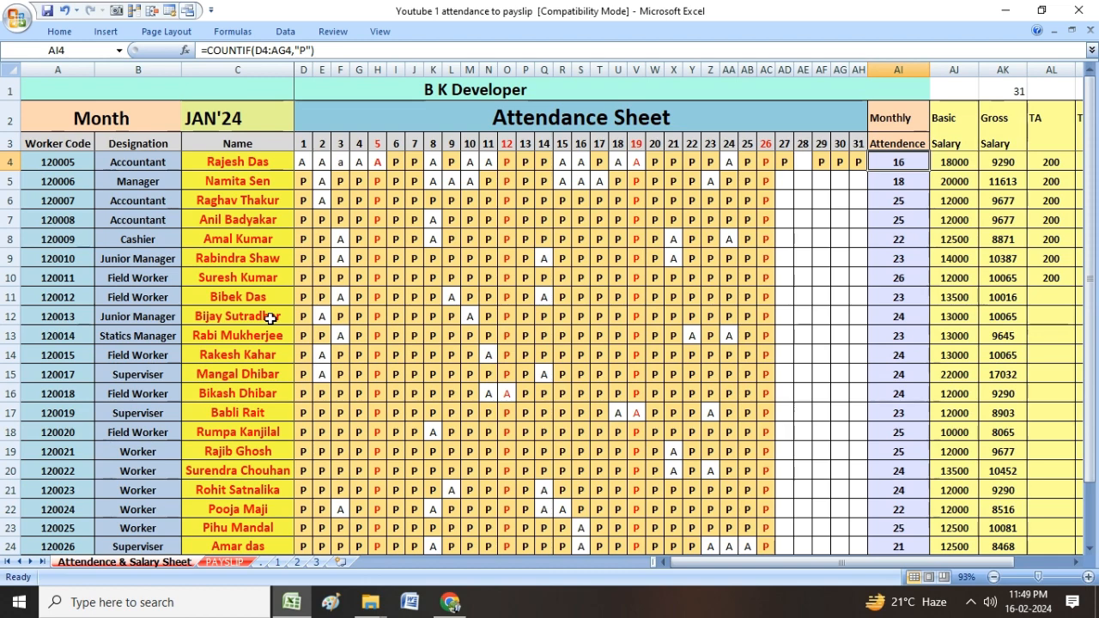
- Examine the first employee's basic salary, gross salary formula, TA, TDS and net salary cells in row 4
key("Left")
key("Right")
key("Right")
key("Right")
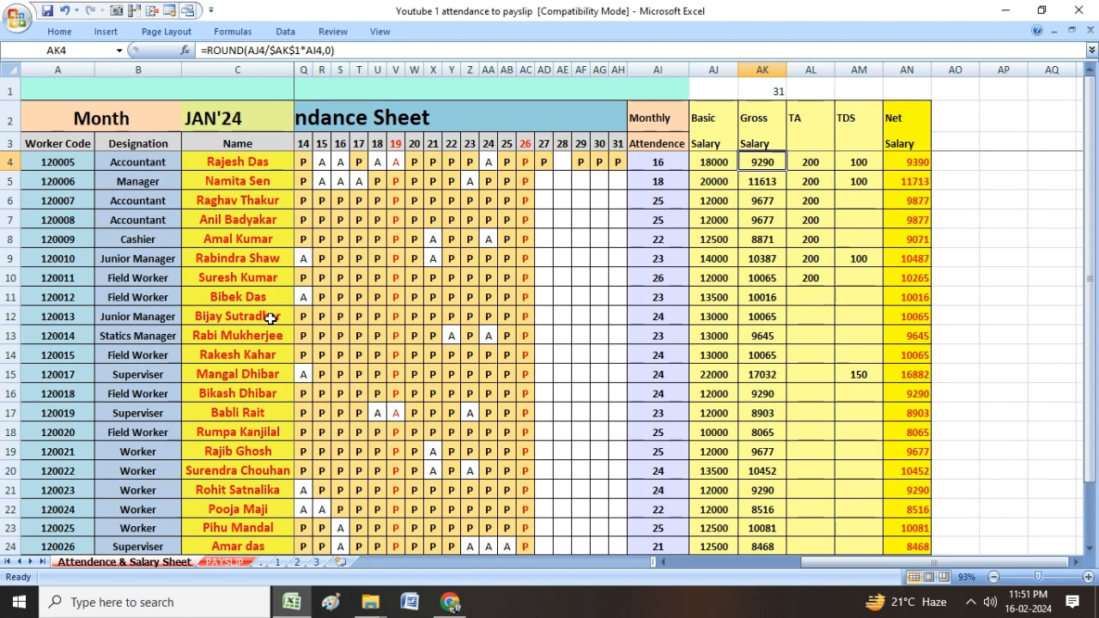
key("Right")
key("Right")
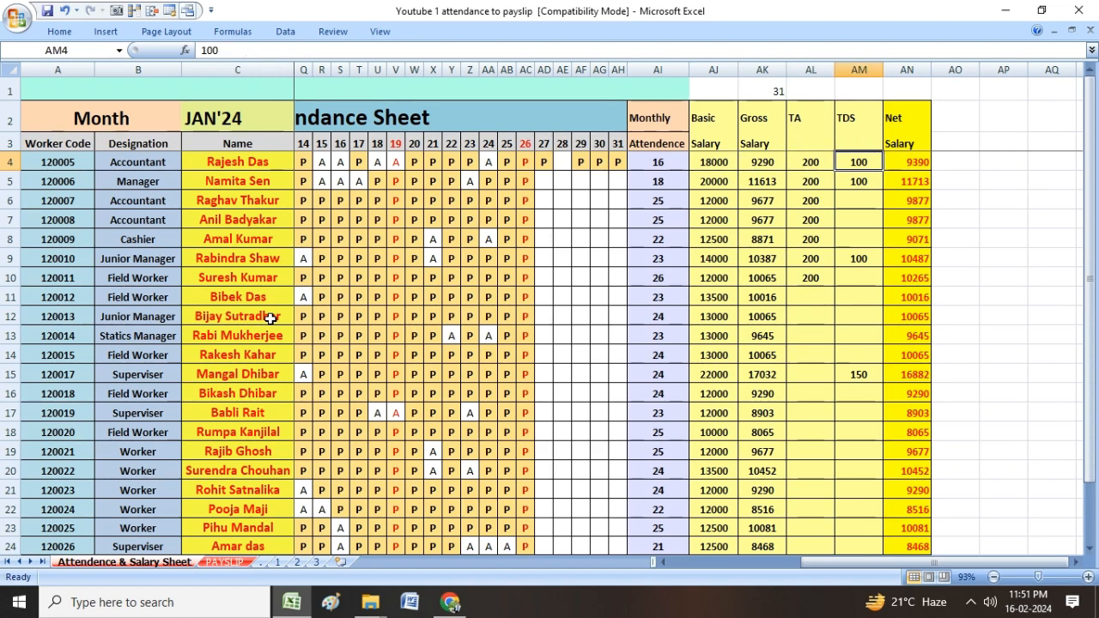
key("Right")
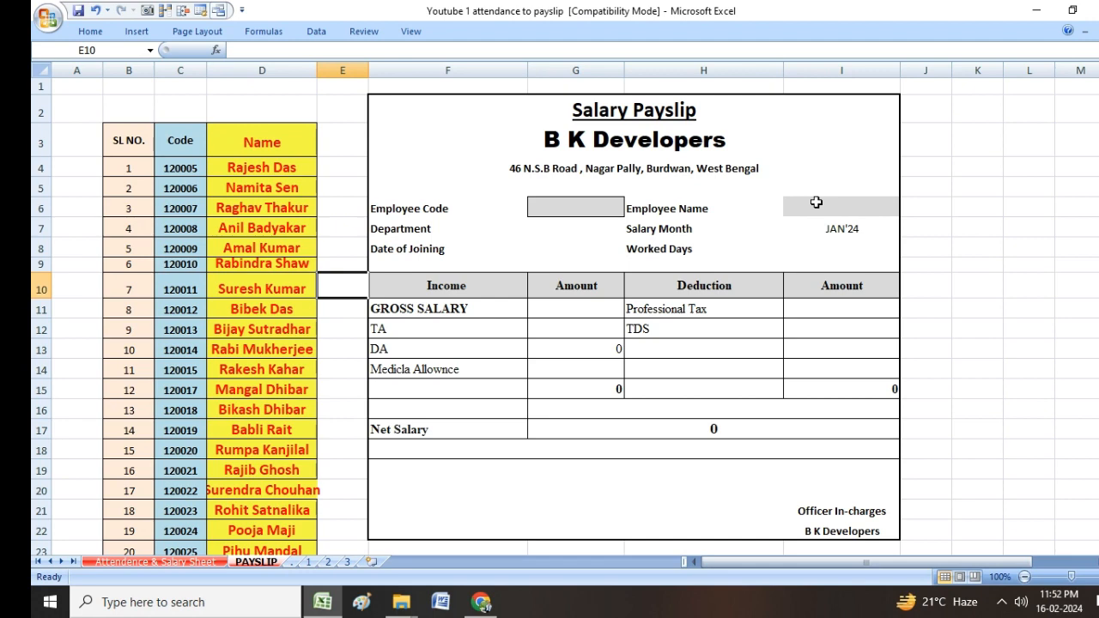
- Look over the PAYSLIP sheet's income and deduction headings, company header, and Employee Code and Employee Name cells
key("Right")
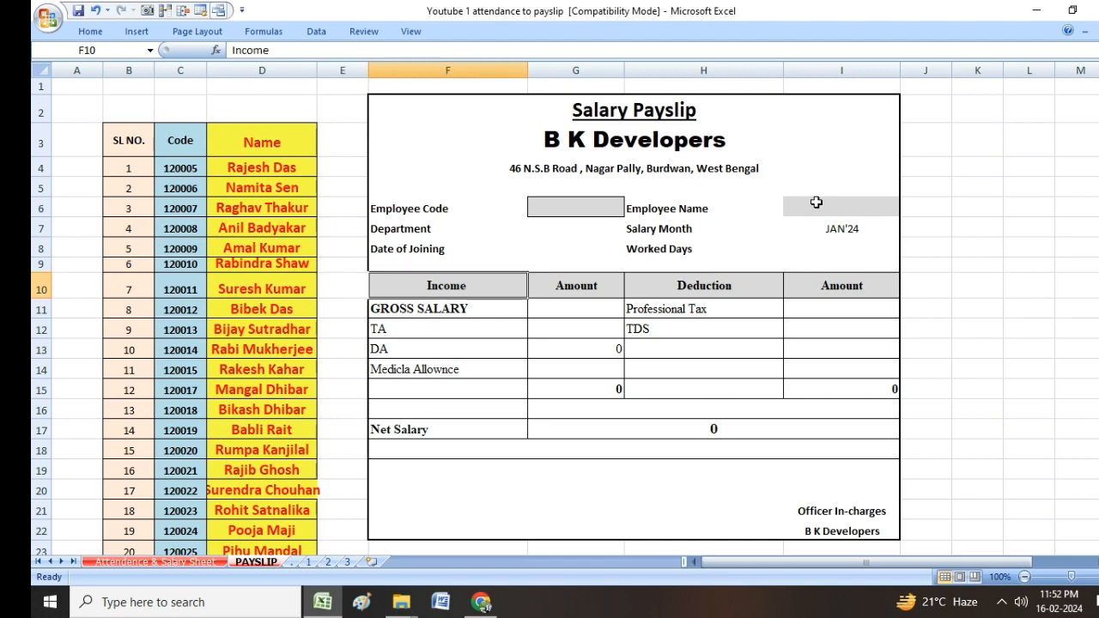
key("Right")
key("Right")
key("Up")
key("Up")
key("Up")
key("Up")
key("Up")
key("Up")
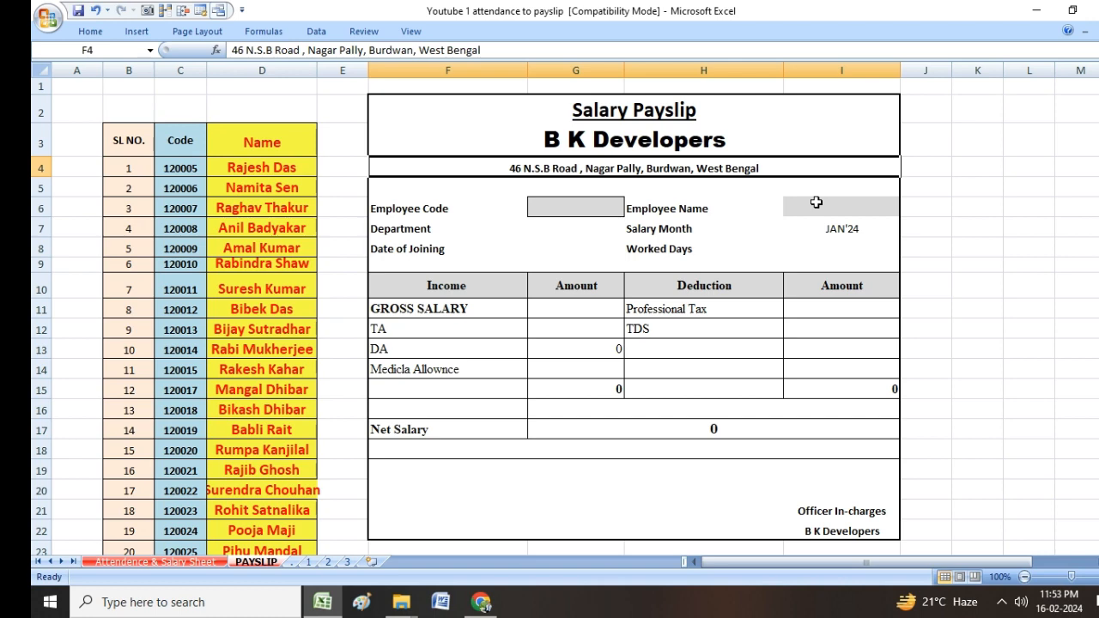
key("Up")
key("Up")
key("Down")
key("Down")
key("Down")
key("Down")
key("Left")
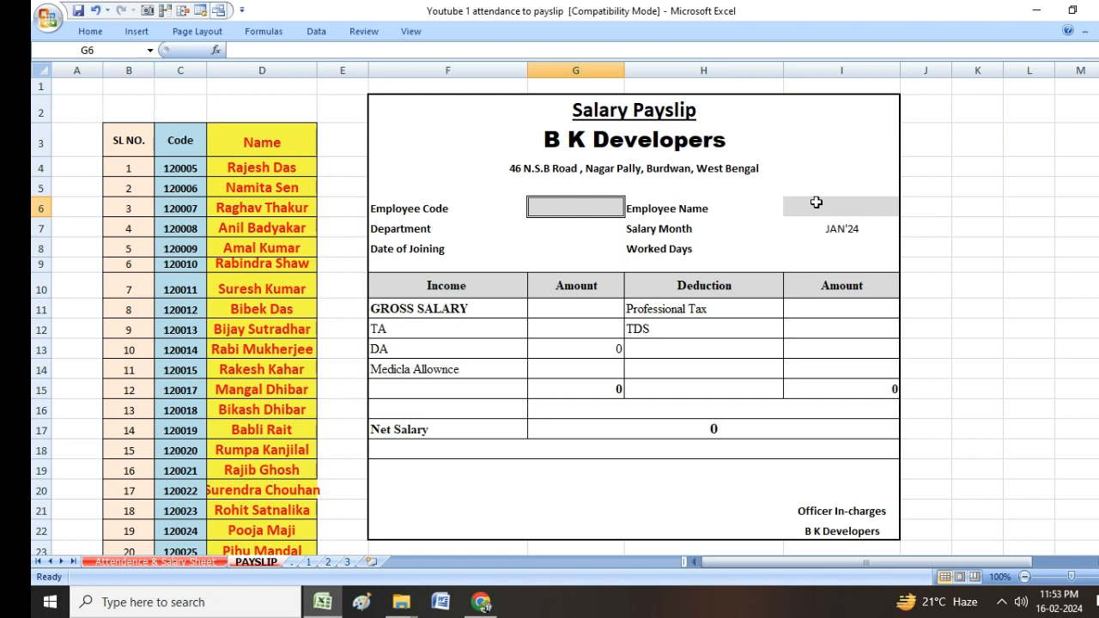
left_click(815, 202)
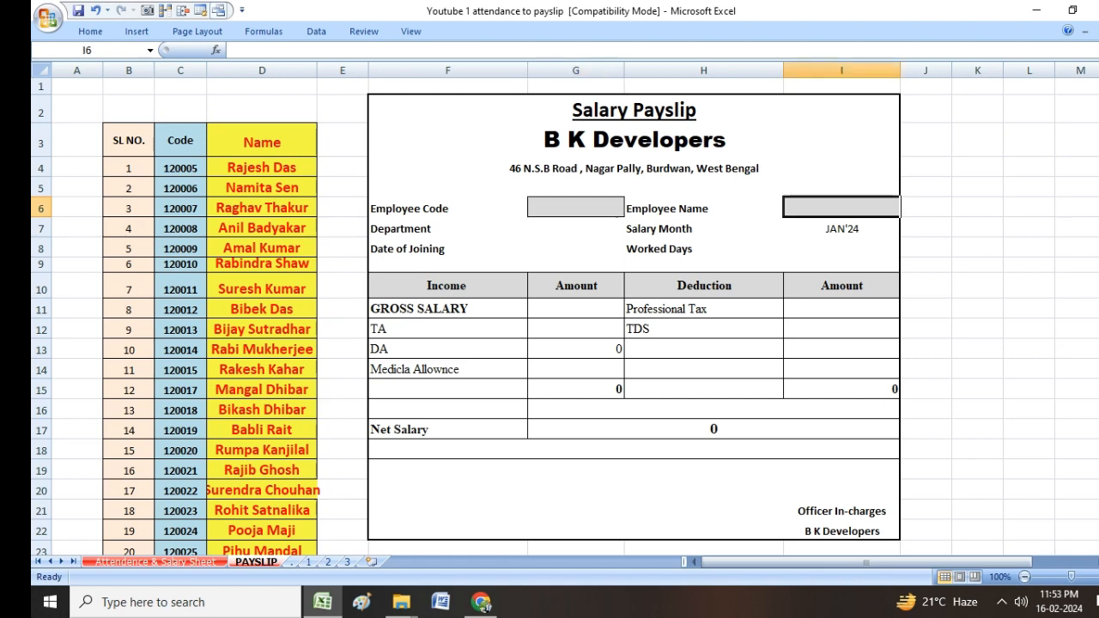
- Set the data validation of the payslip's Employee Code cell G6 to allow a List
key("Left")
key("Left")
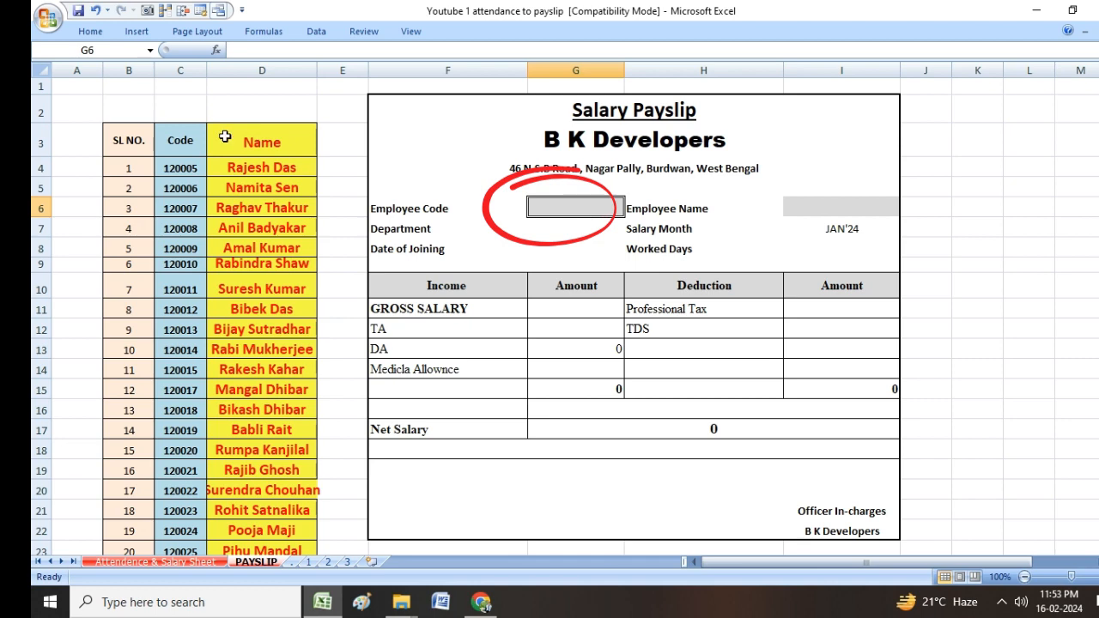
left_click(316, 31)
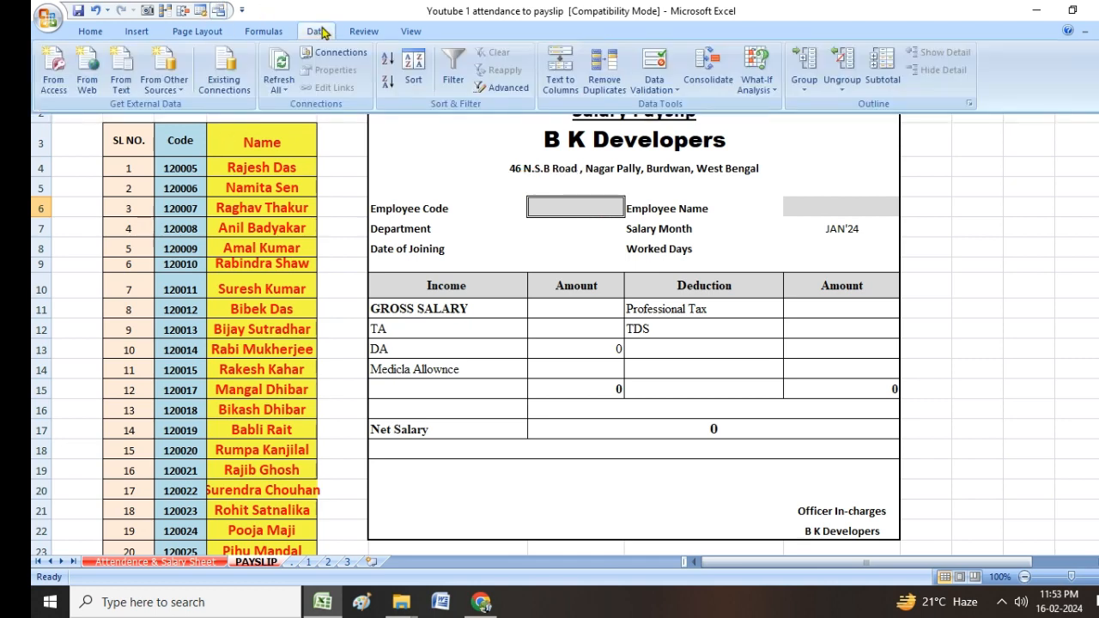
left_click(674, 85)
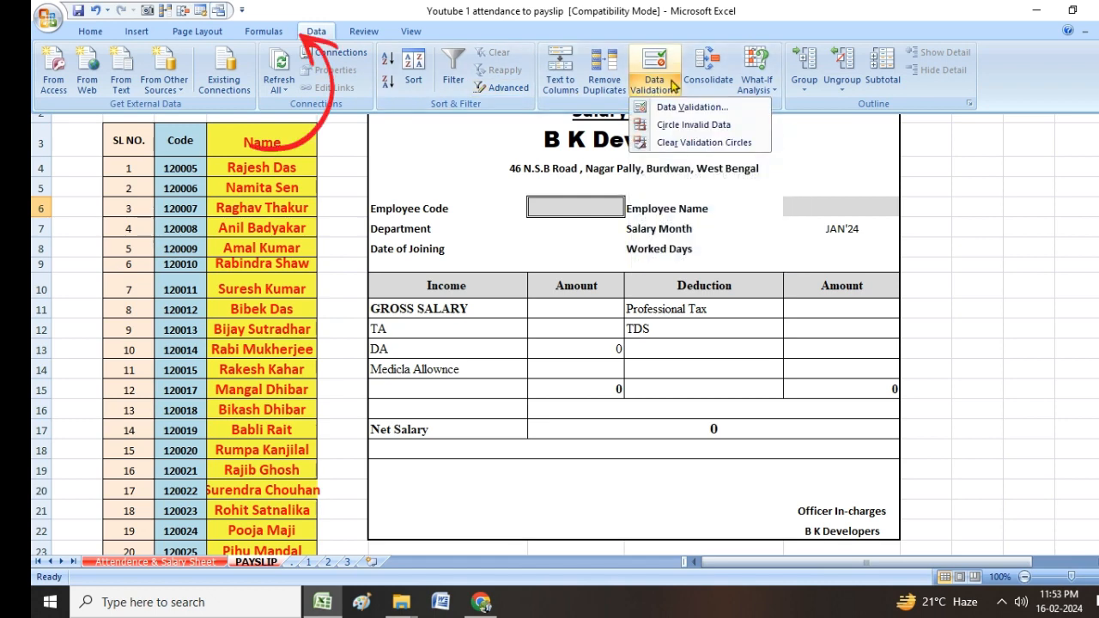
left_click(706, 109)
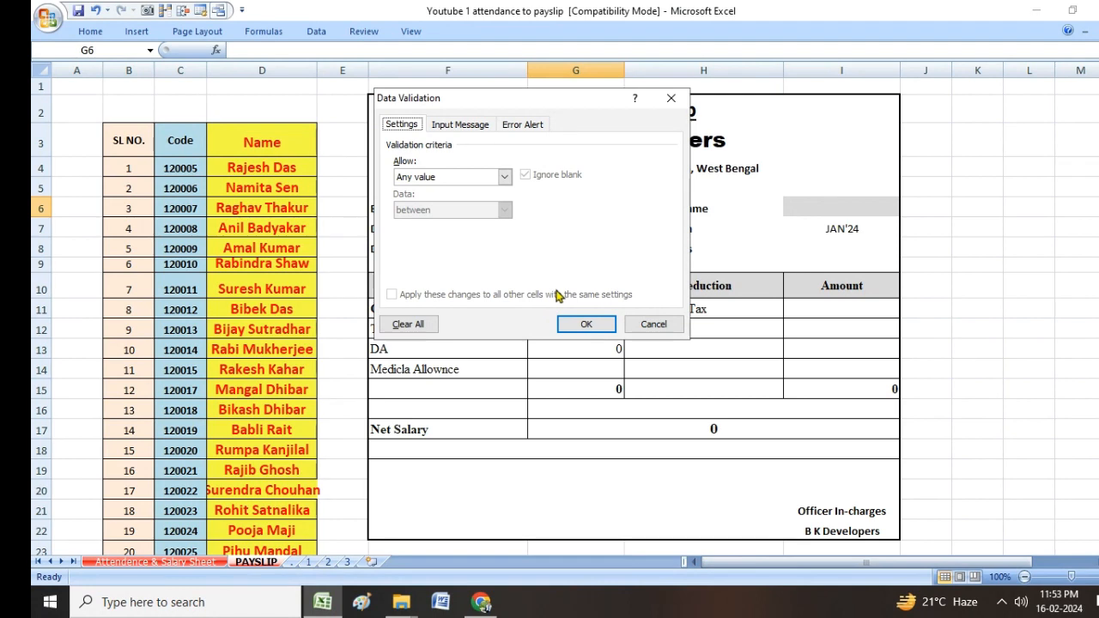
left_click(505, 178)
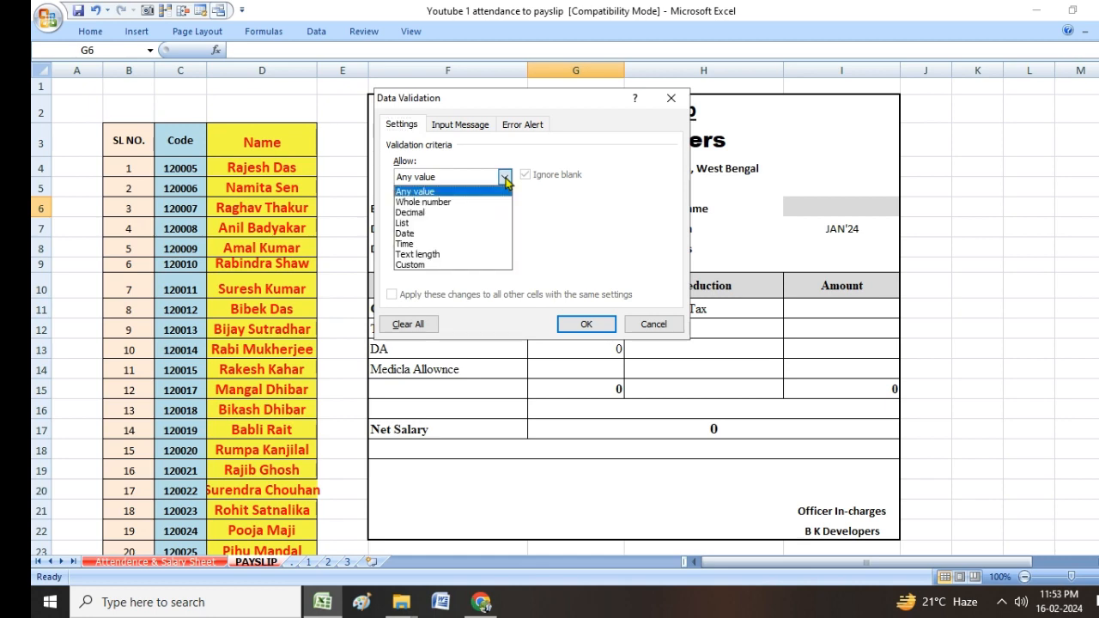
left_click(422, 224)
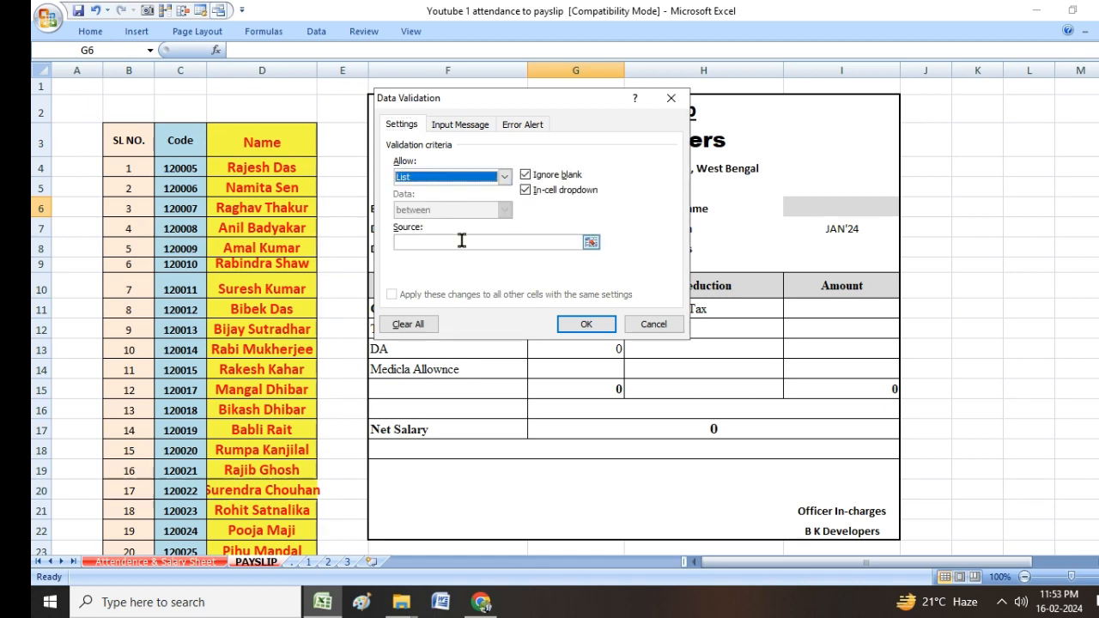
- Use the whole of column C as the validation list's source and choose the first employee's code in G6
left_click(591, 244)
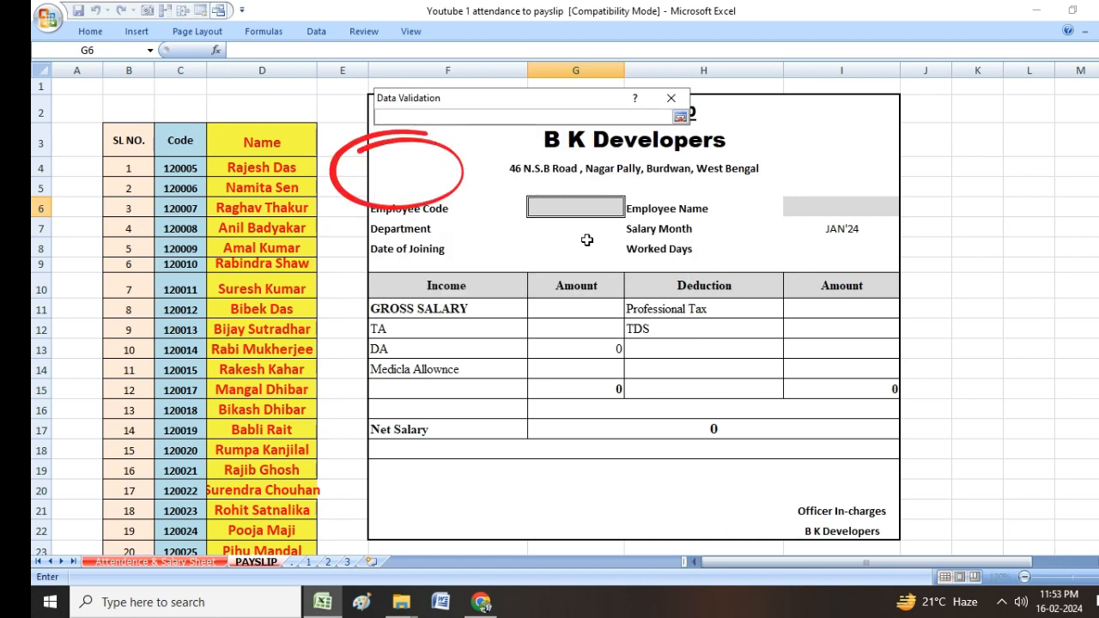
left_click(183, 155)
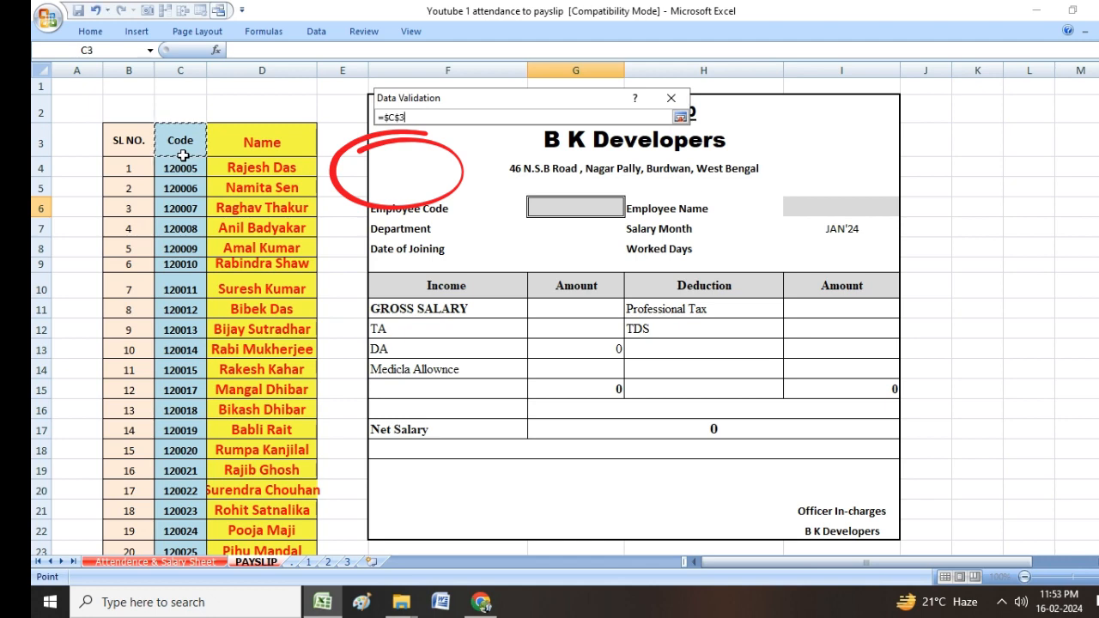
left_click(180, 66)
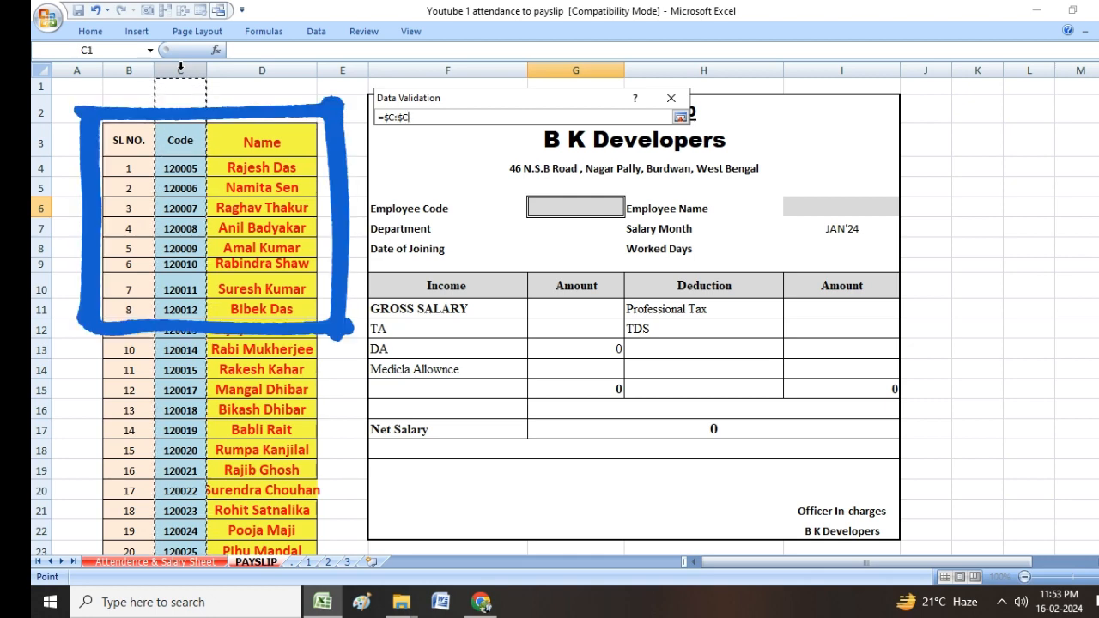
left_click(680, 115)
left_click(587, 324)
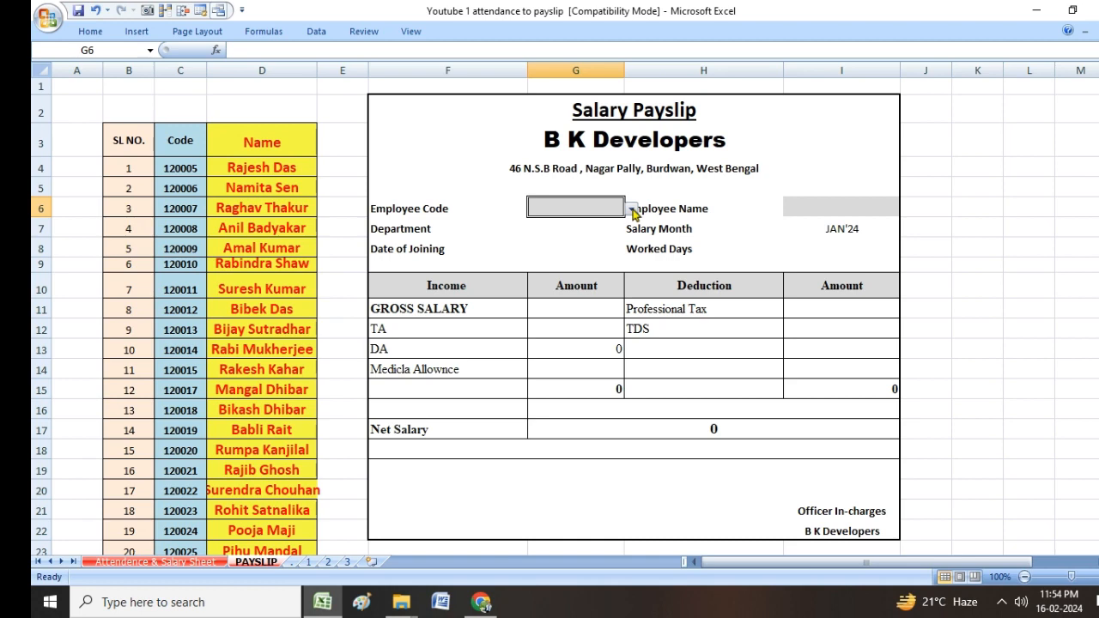
left_click(632, 212)
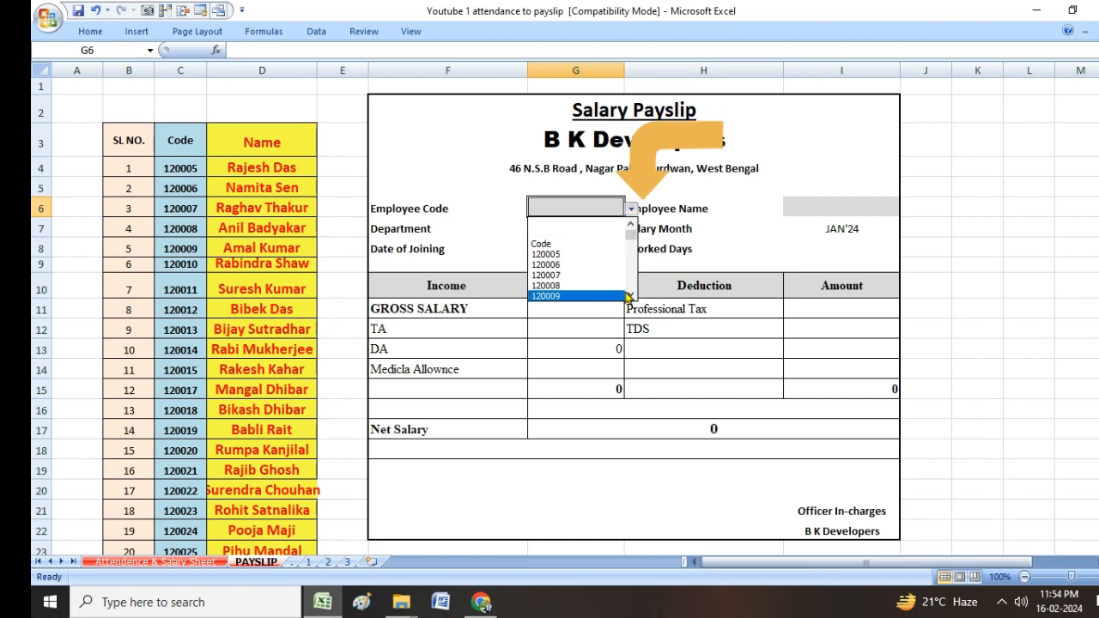
left_click(556, 254)
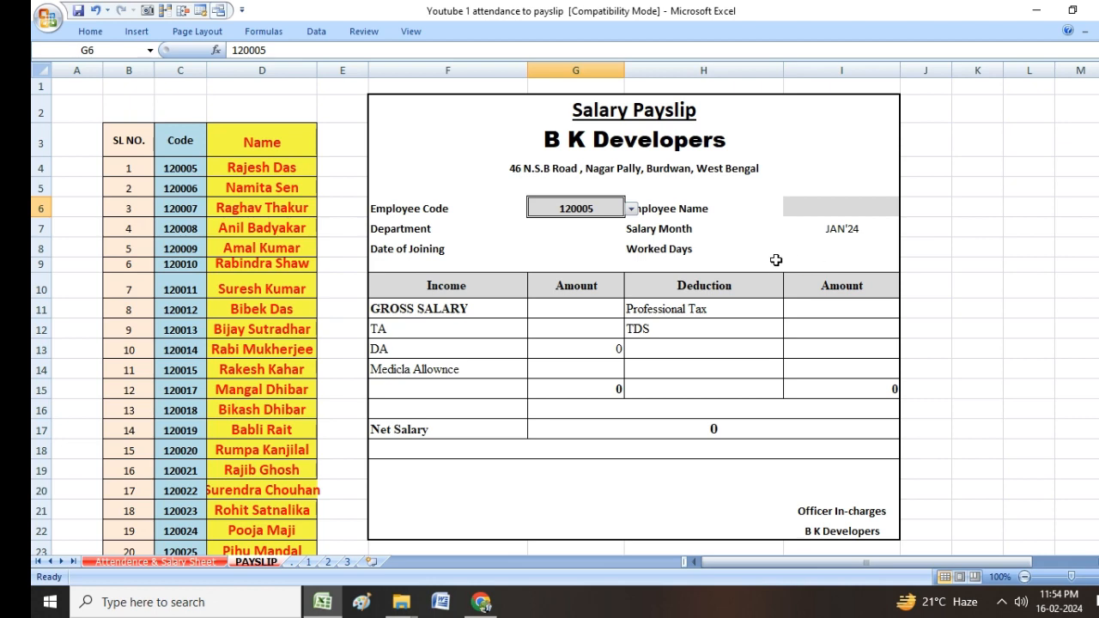
left_click(847, 203)
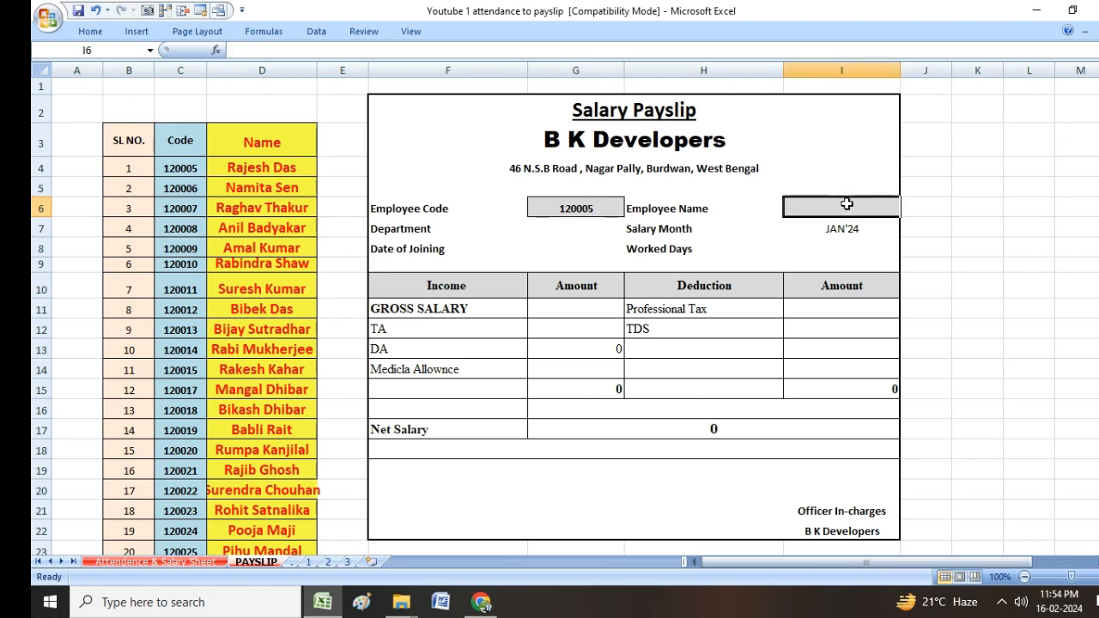
type("=")
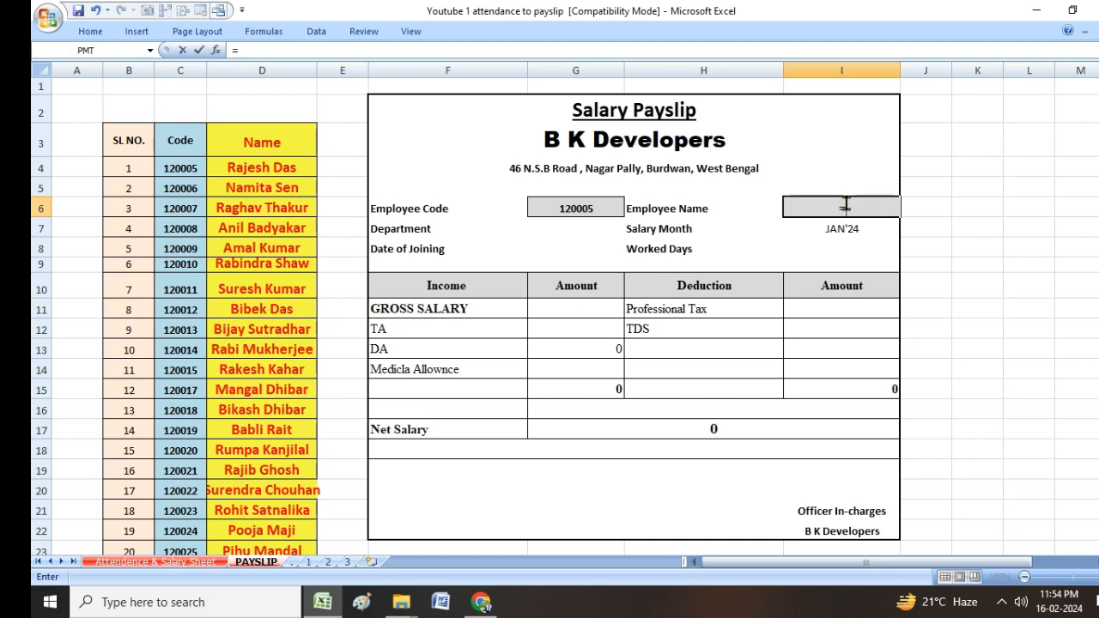
type("VLOOKUP")
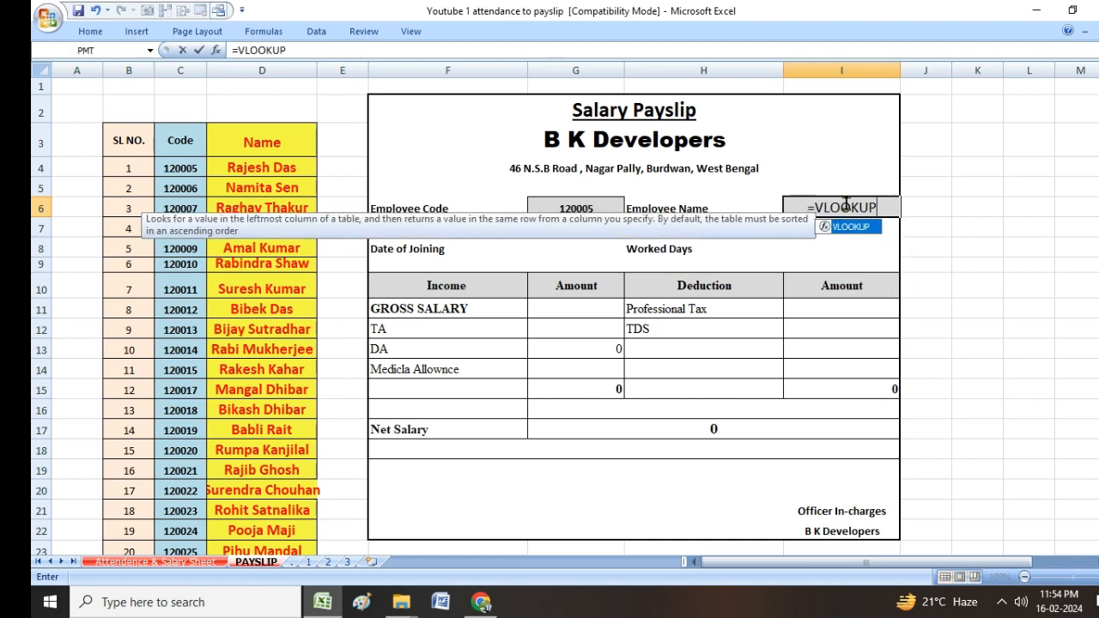
type("(")
key("Left")
key("Left")
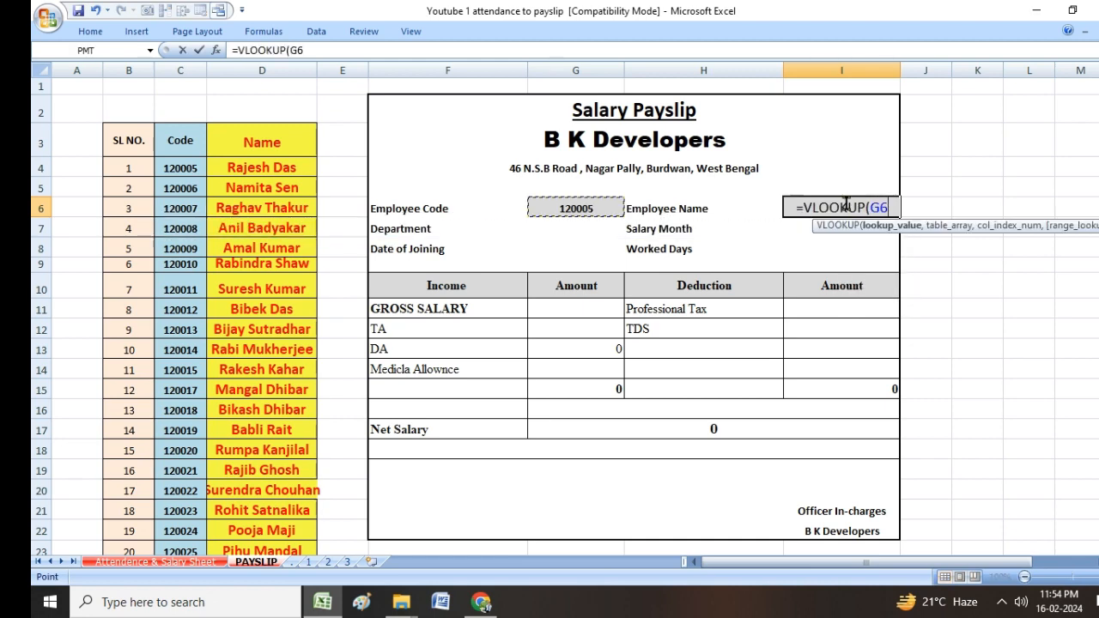
type(",")
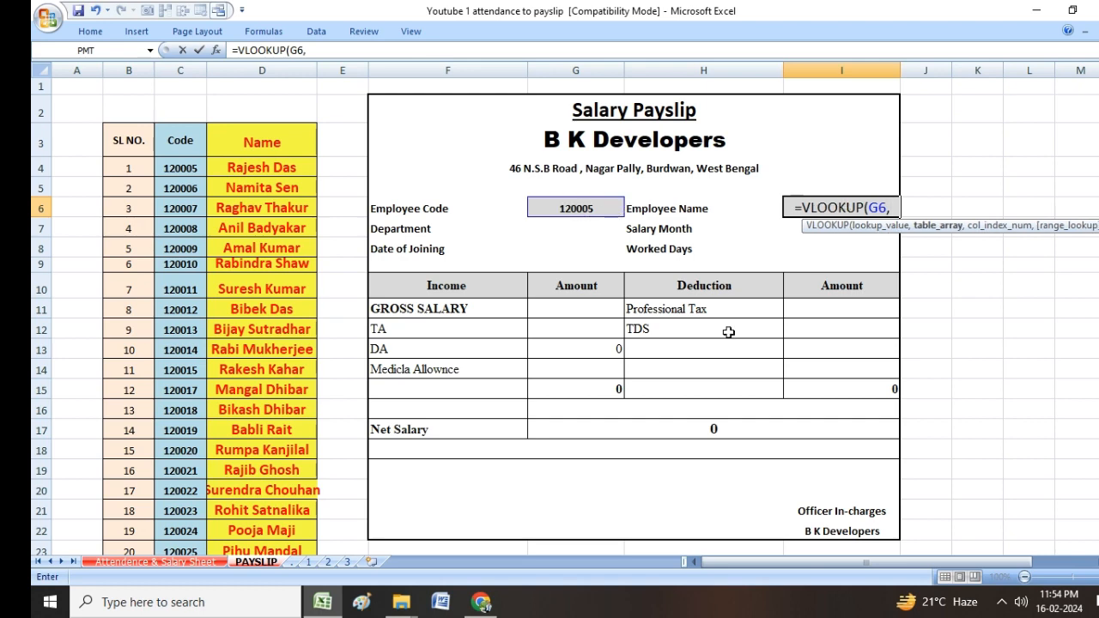
left_click(163, 562)
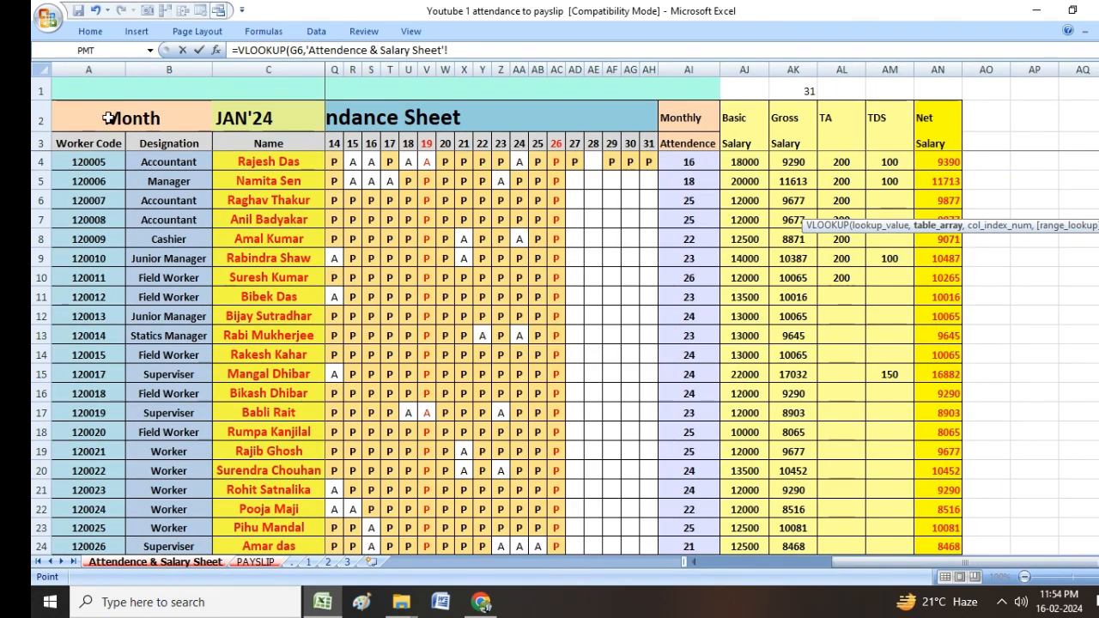
left_click(268, 565)
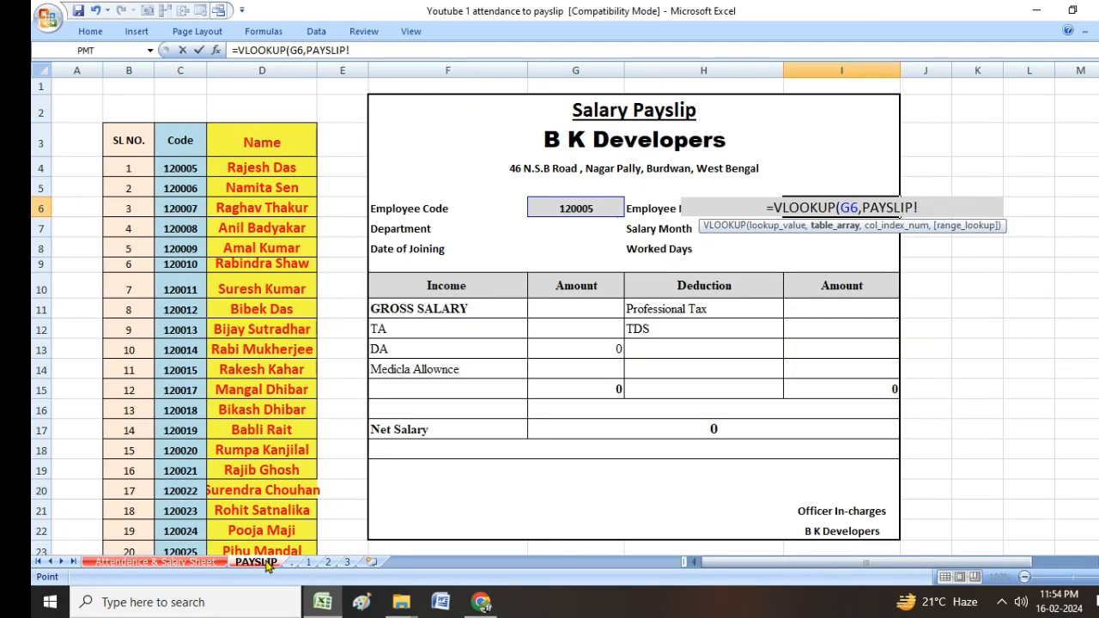
key("Escape")
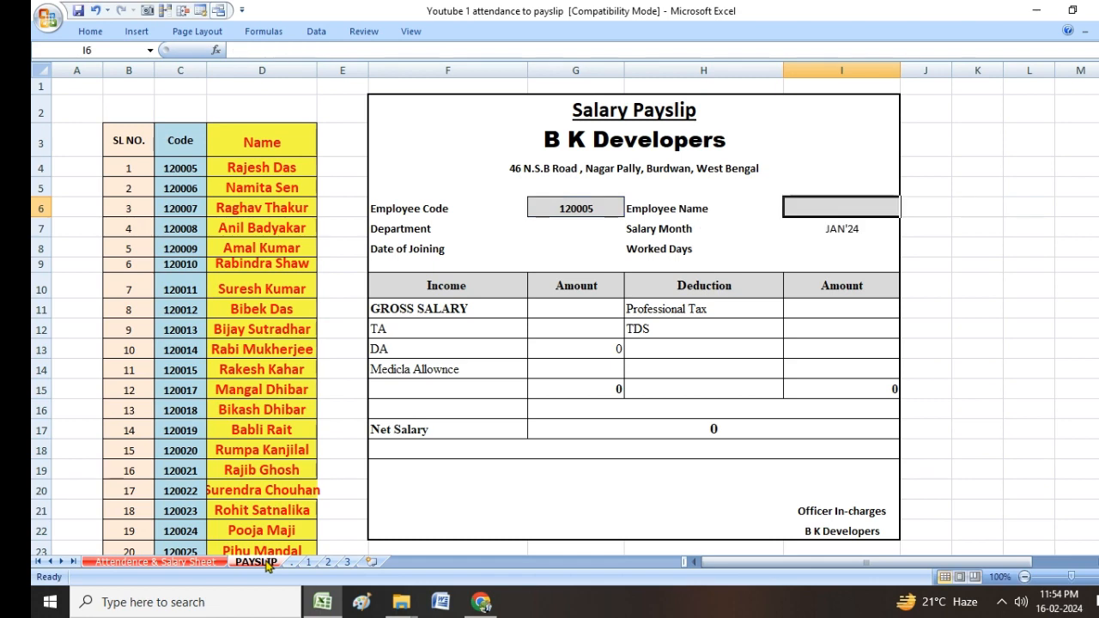
- Fill the Employee Name cell I6 with =VLOOKUP(G6,C:D,2,0), looking up the employee code in the payslip sheet's code and name columns
type("=VLOOKUP")
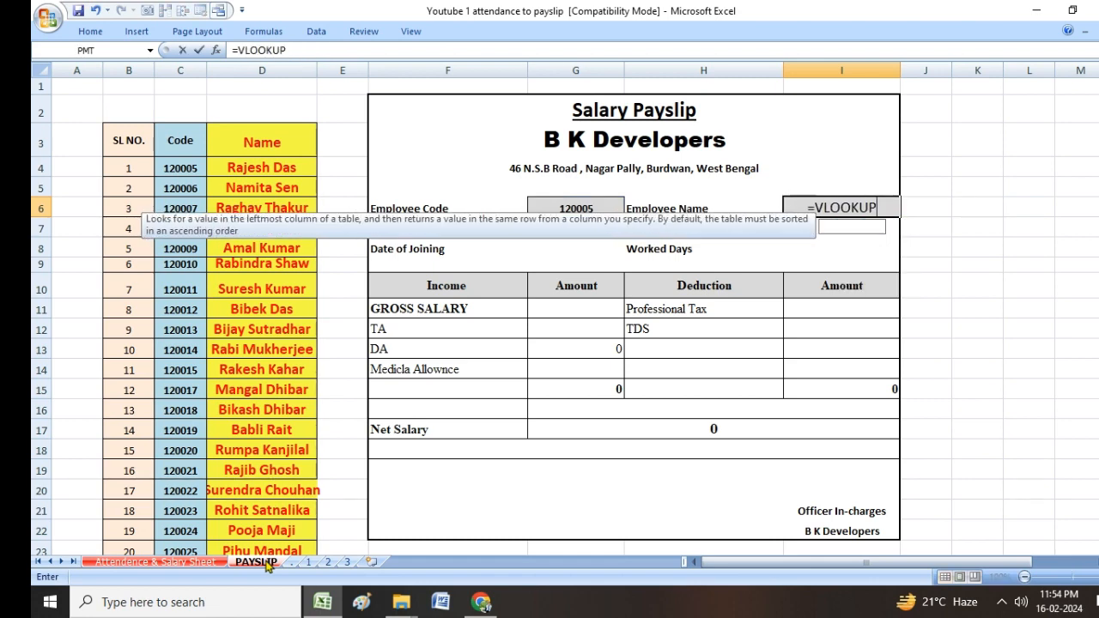
type("(")
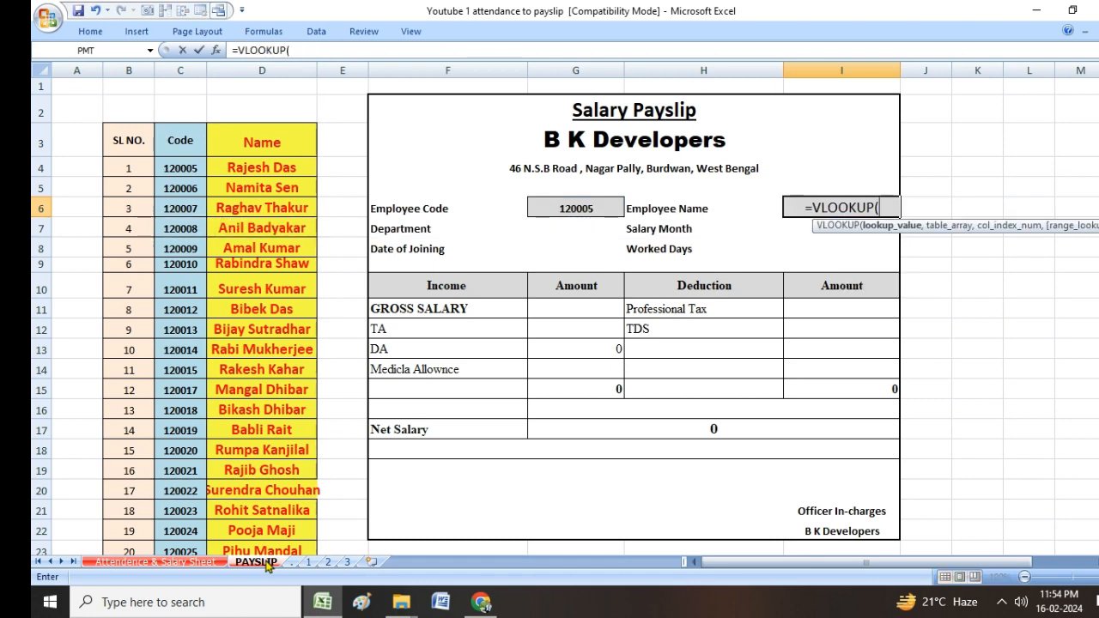
key("Left")
key("Left")
type(",")
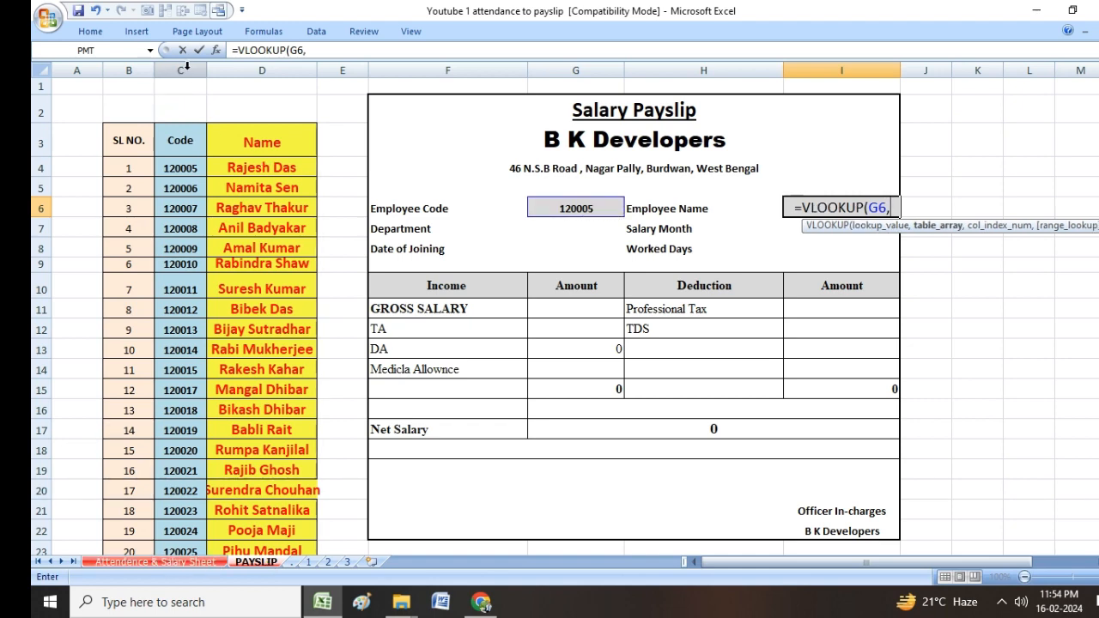
left_click_drag(186, 66, 262, 68)
type(",")
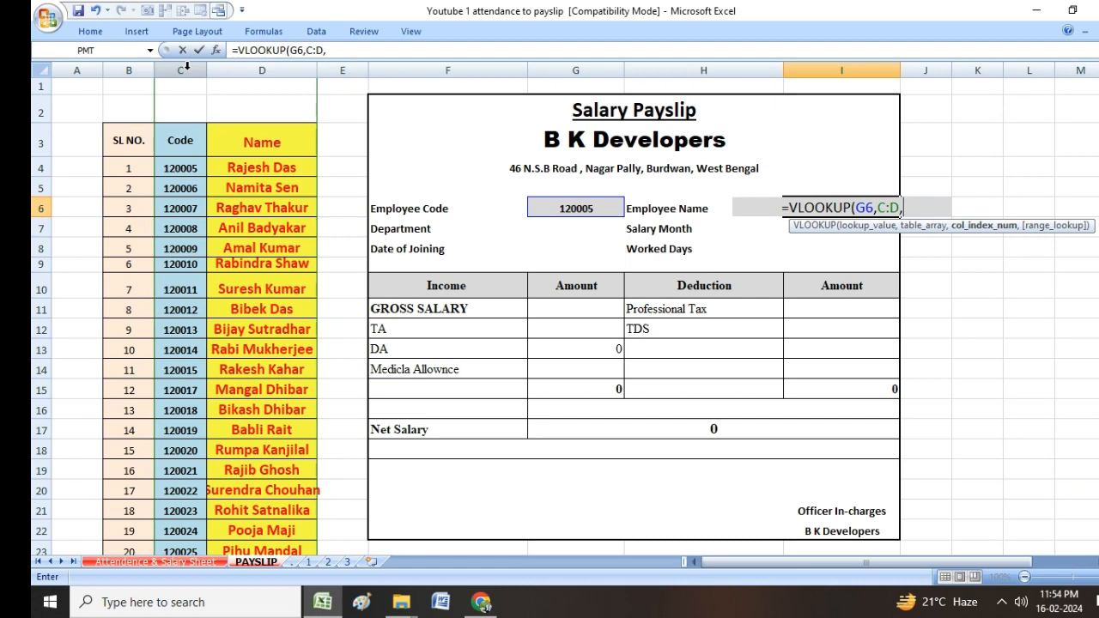
type("2,")
key("BackSpace")
key("BackSpace")
type("2")
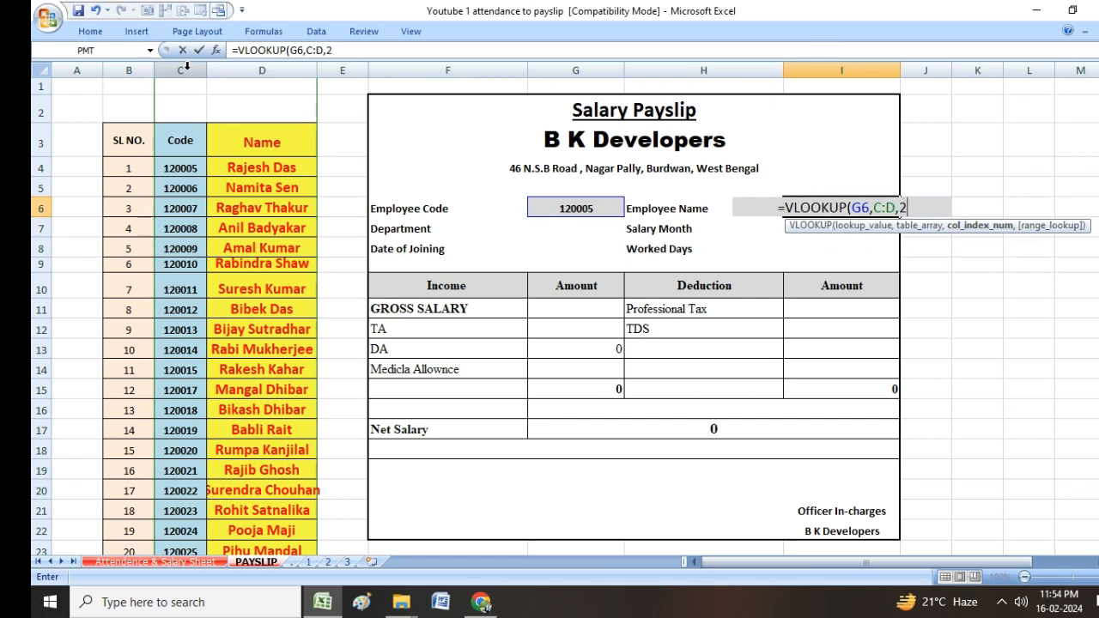
type(",0)")
key("Return")
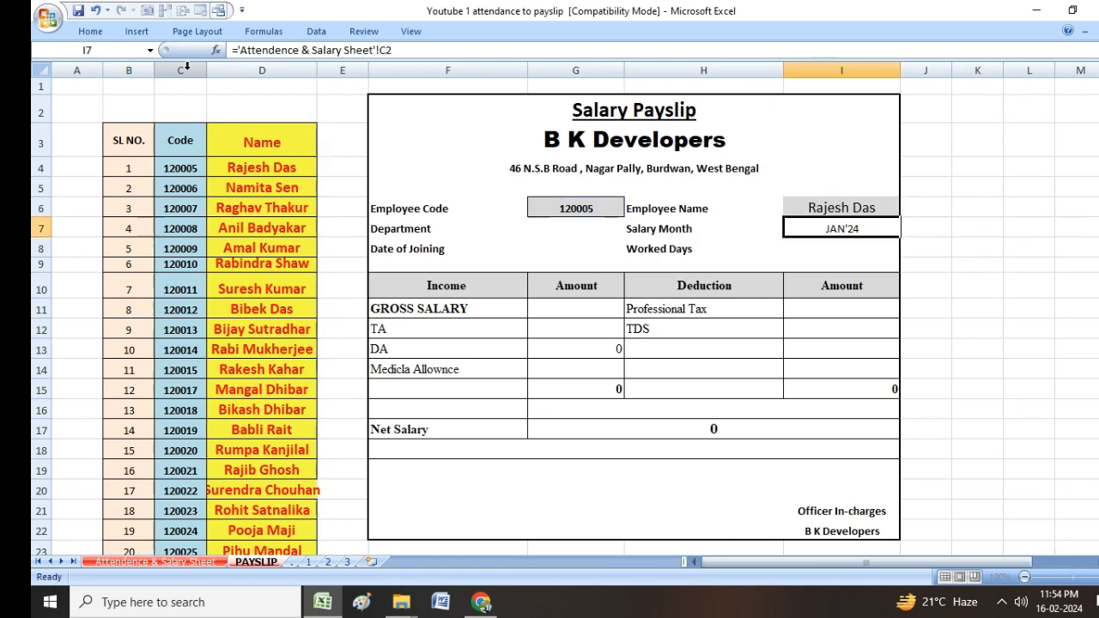
- Start a VLOOKUP formula in the payslip's Department cell G7 with employee code cell G6 as the lookup value
key("Up")
key("Down")
key("Down")
key("Left")
key("Left")
key("Left")
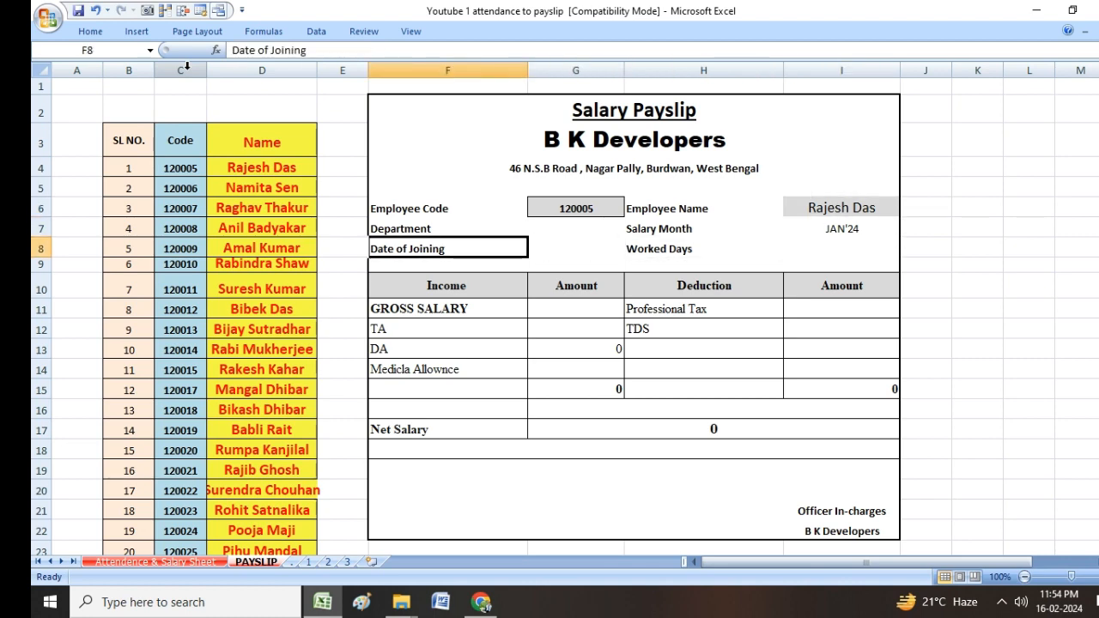
key("Up")
key("Right")
type("=")
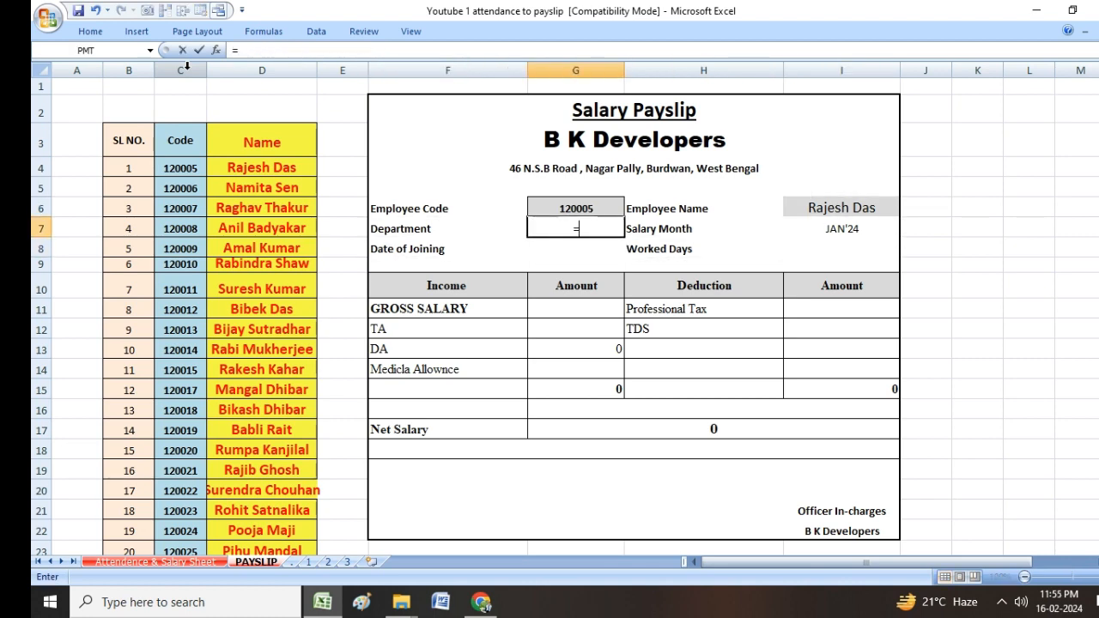
type("VLOOKUP(")
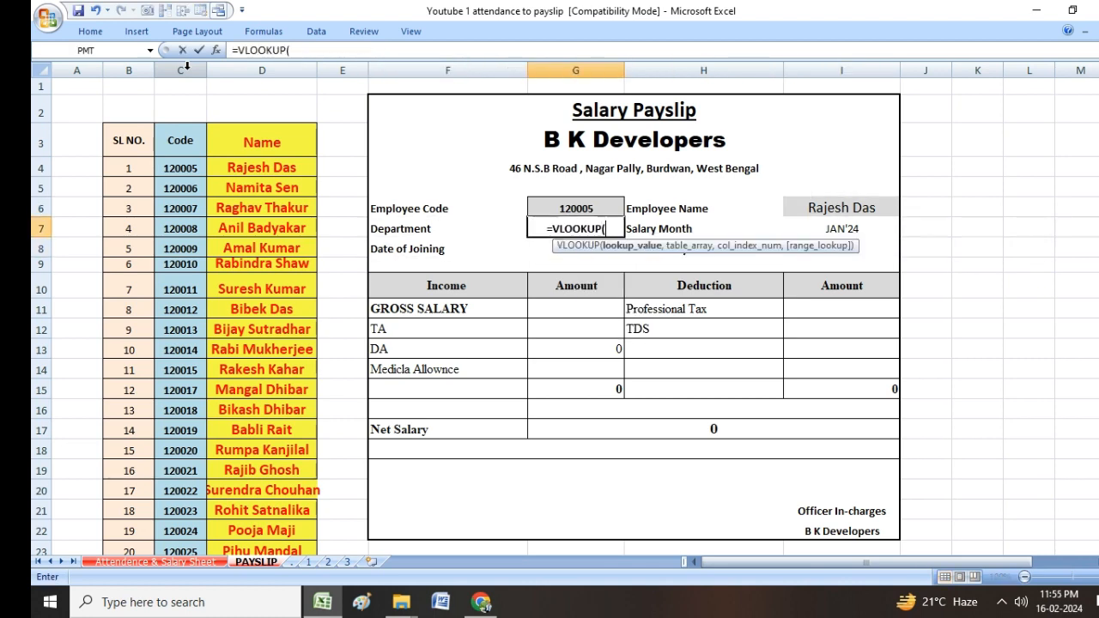
key("Up")
type(",")
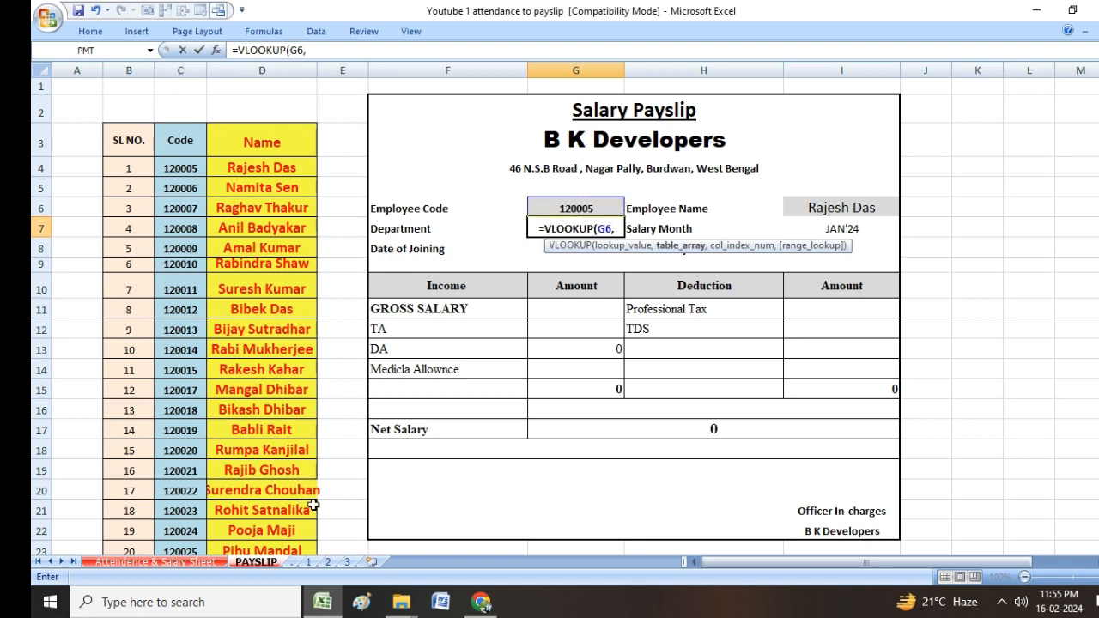
- Complete the Department lookup with range A3:B27 of the Attendence & Salary Sheet, column index 2 and match type 0
left_click(173, 563)
left_click(196, 178)
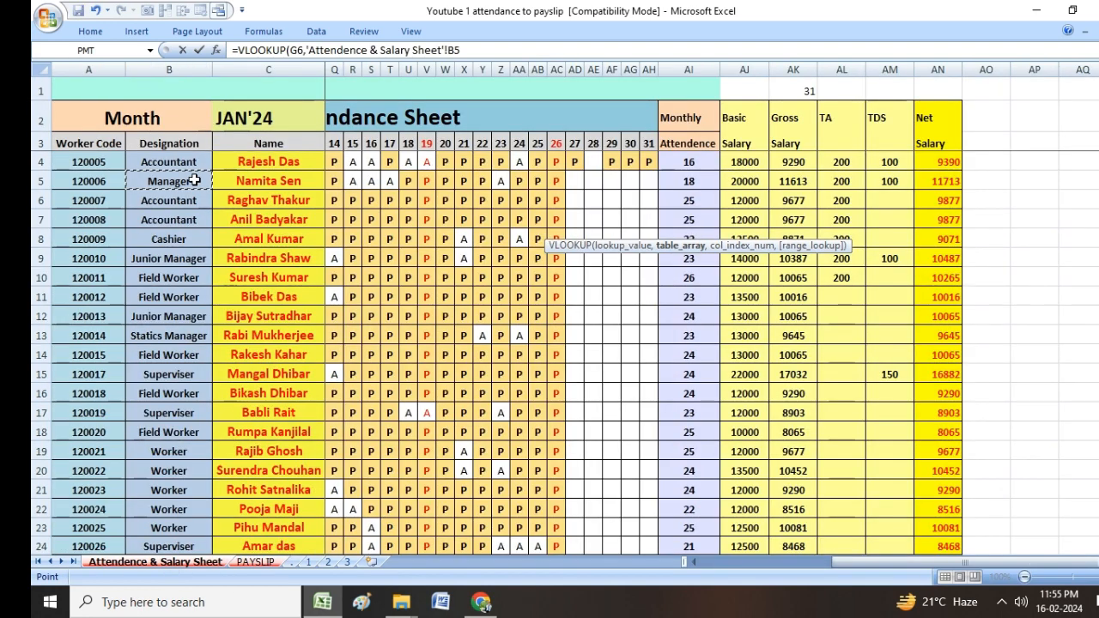
key("Left")
key("Up")
key("Up")
key("shift+Right")
key("ctrl+shift+Down")
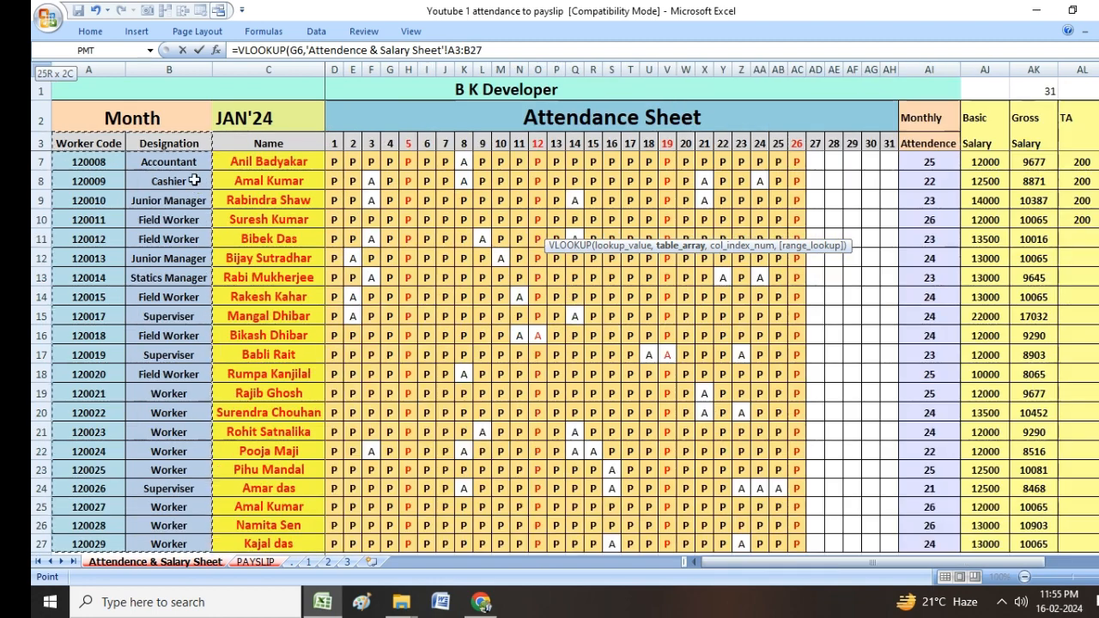
type(",2,0")
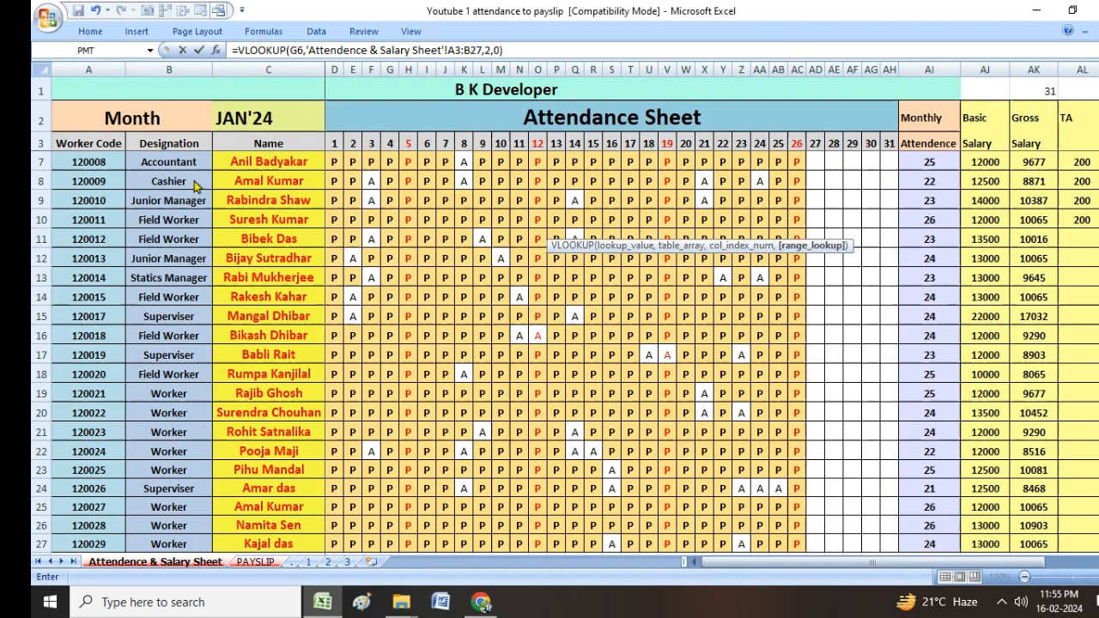
key("Return")
- Start a VLOOKUP formula in the GROSS SALARY amount cell G11 with employee code cell G6 as the lookup value
key("Down")
key("Down")
key("Down")
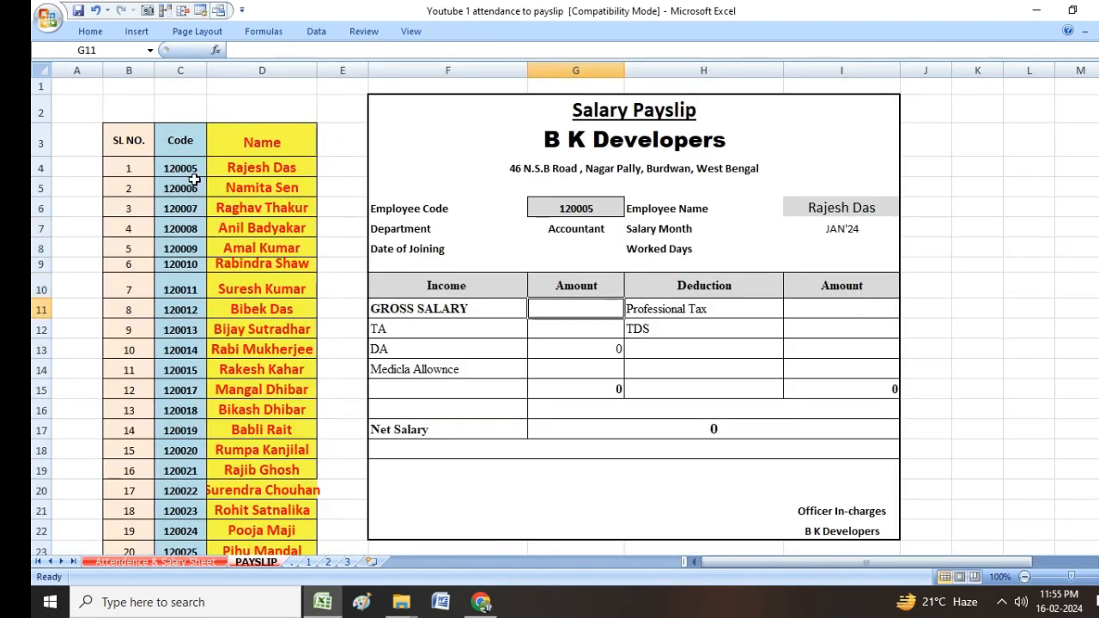
type("=")
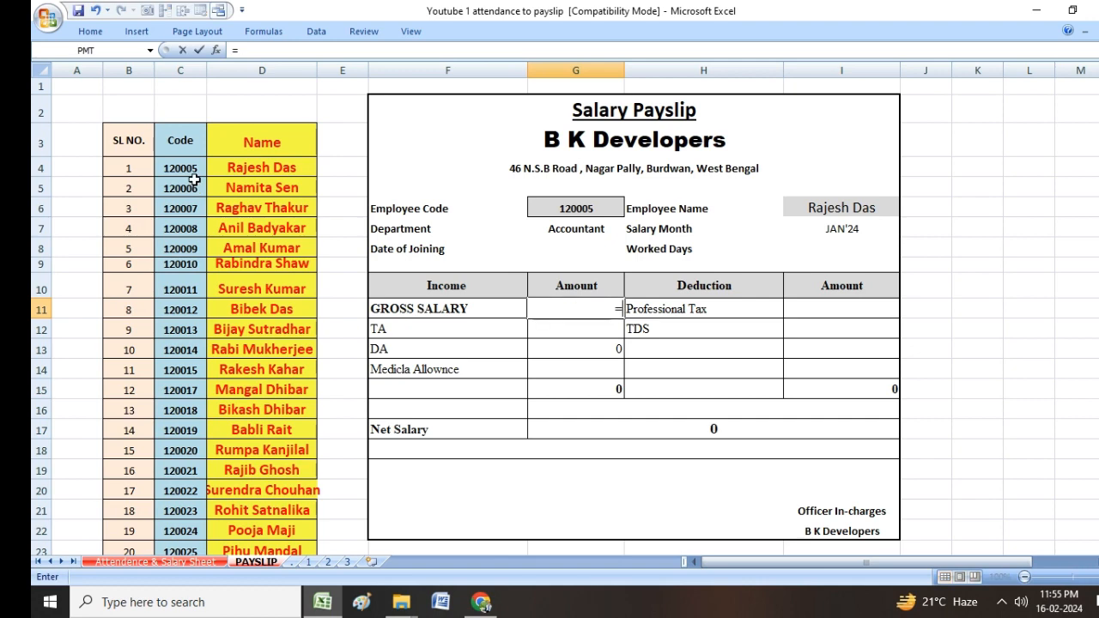
type("F")
key("BackSpace")
type("VLOO")
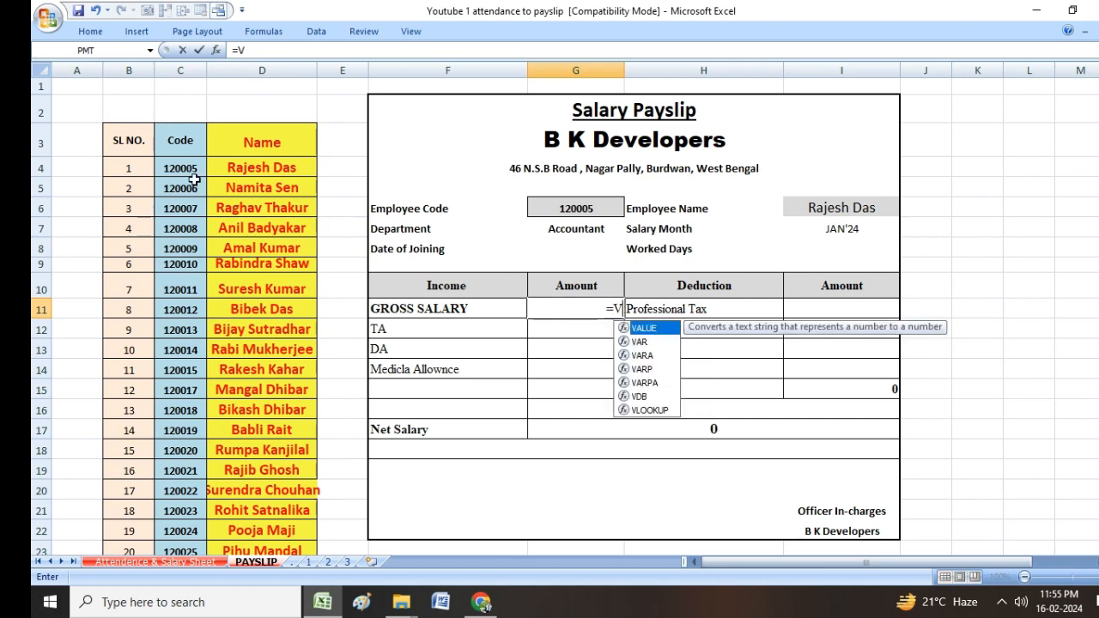
key("Tab")
key("Up")
key("Up")
key("Up")
key("Up")
key("Up")
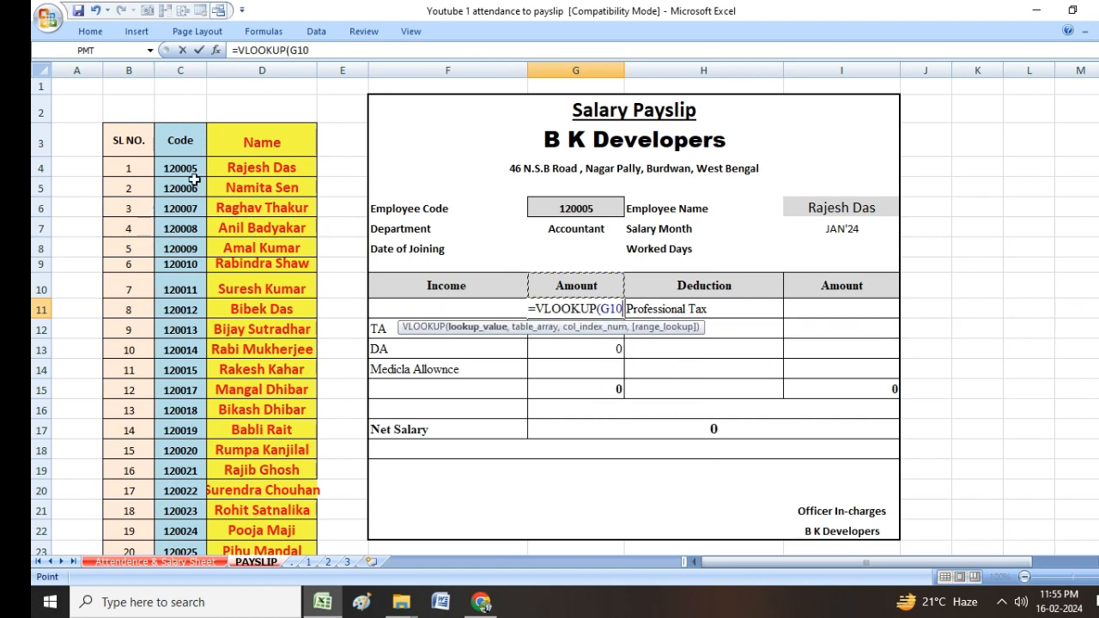
type(",")
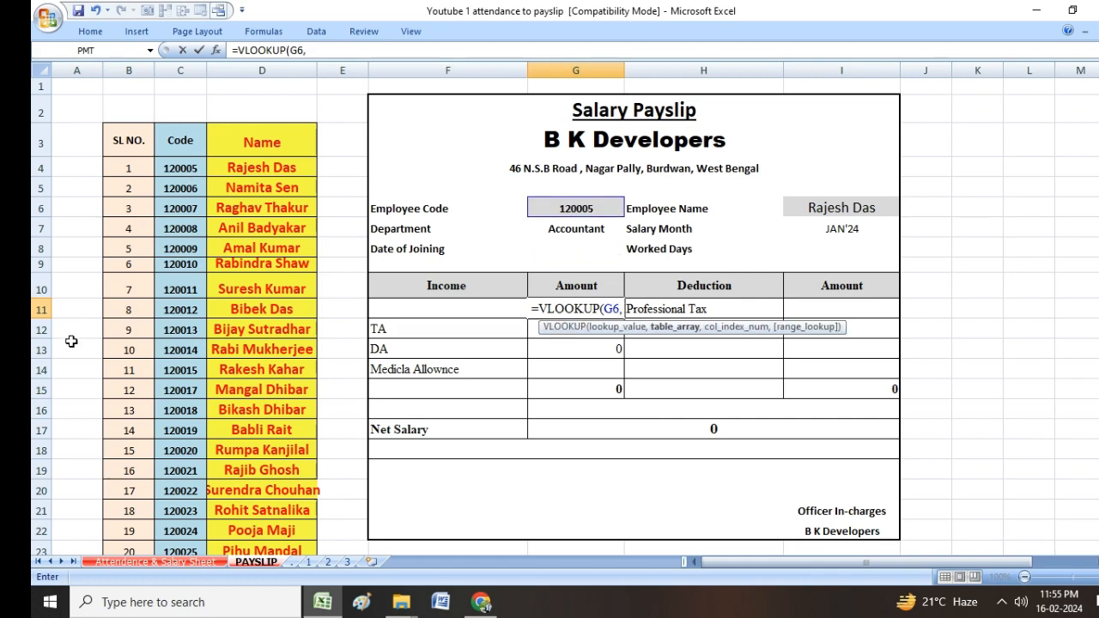
- Use range A3:AK39 of the Attendence & Salary Sheet as the gross salary lookup's table array
left_click(146, 560)
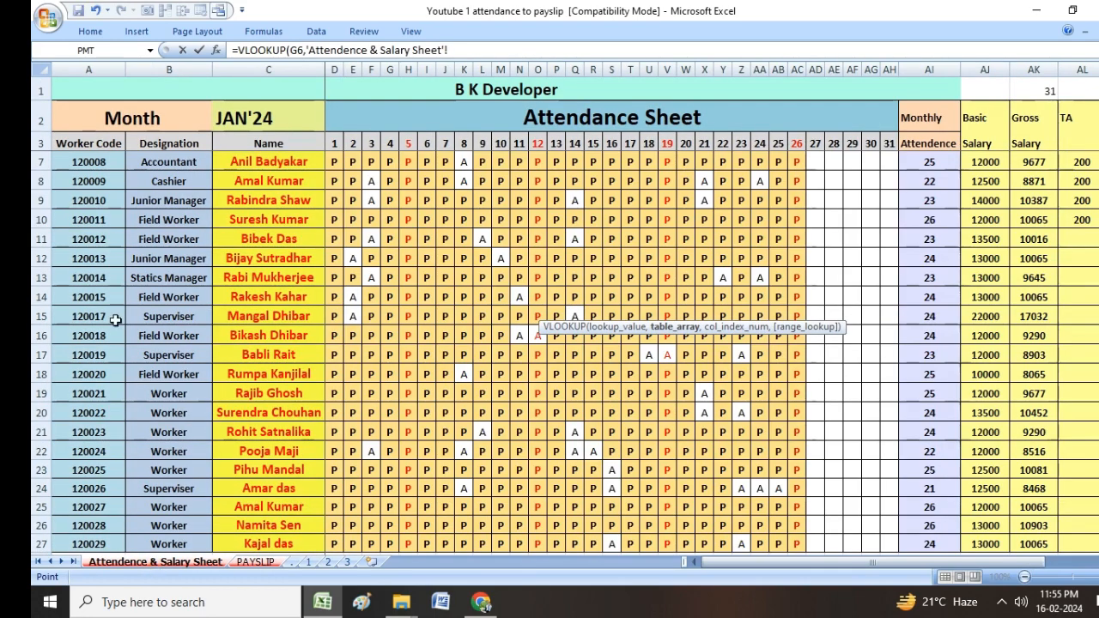
left_click(86, 163)
key("Up")
key("Up")
key("Up")
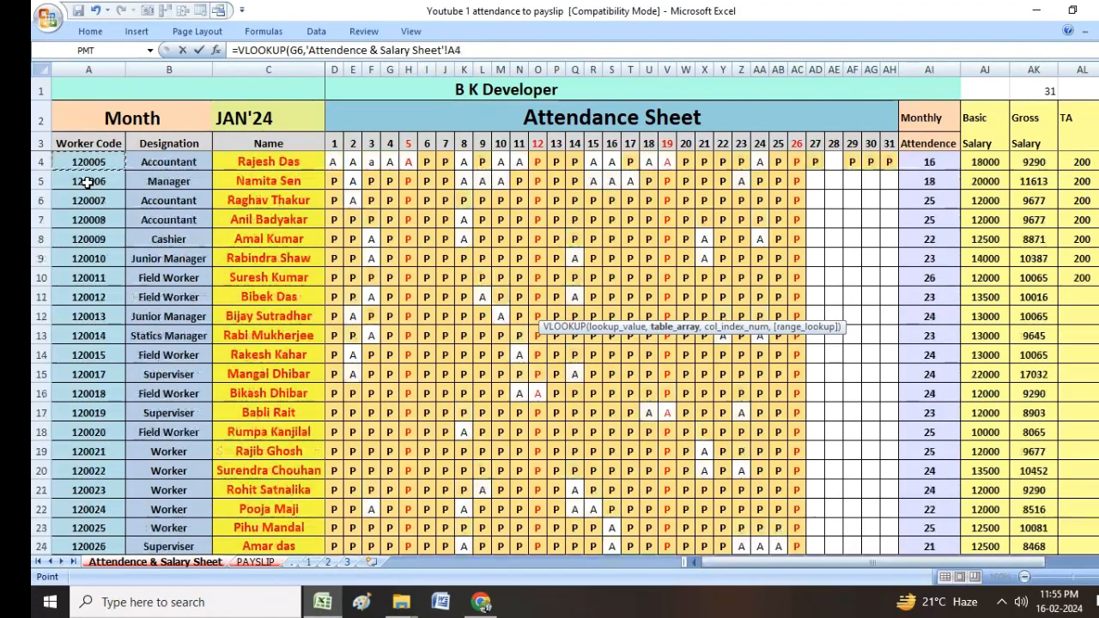
key("Up")
key("shift+Right")
key("shift+Right")
key("shift+Right")
key("shift+Right")
key("shift+Right")
key("shift+Right")
key("shift+Right")
key("shift+Right")
key("shift+Right")
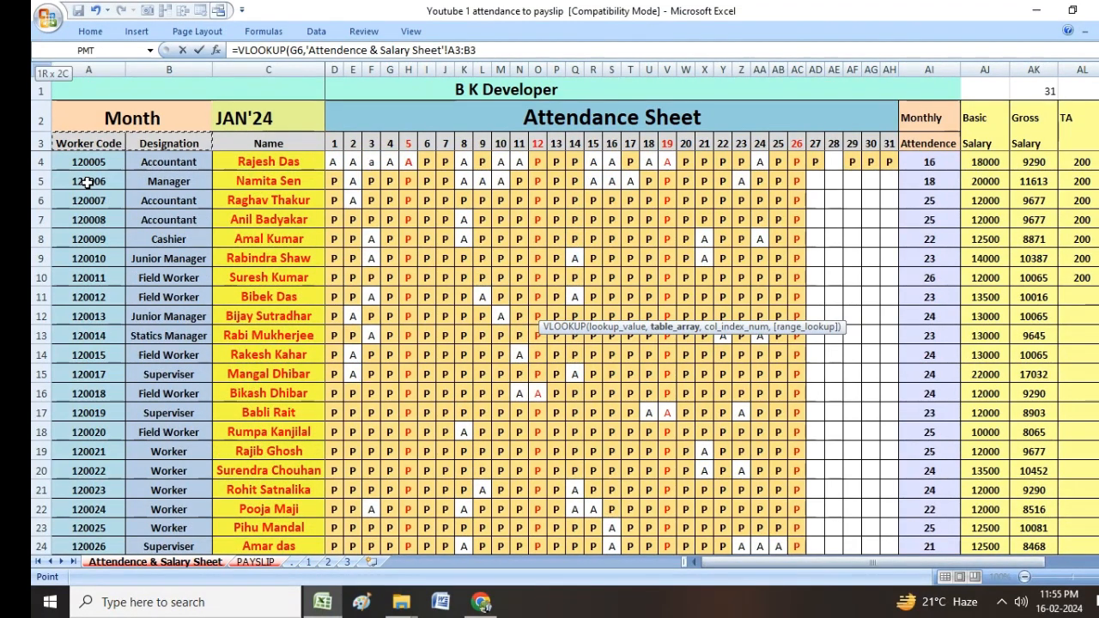
key("shift+Right")
key("shift+Right")
key("shift+Right")
key("shift+Right")
key("shift+Right")
key("shift+Right")
key("shift+Right")
key("shift+Right")
key("shift+Right")
key("shift+Right")
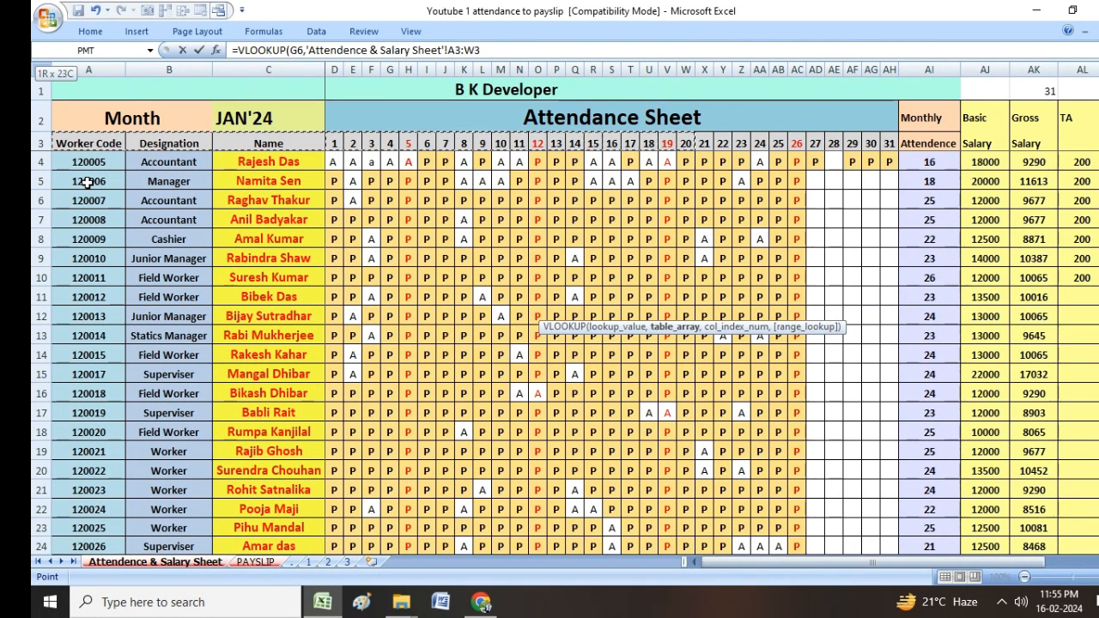
key("shift+Right")
key("shift+Right")
key("shift+Right")
key("shift+Right")
key("shift+Right")
key("shift+Right")
key("shift+Right")
key("shift+Right")
key("shift+Right")
key("shift+Right")
key("shift+Right")
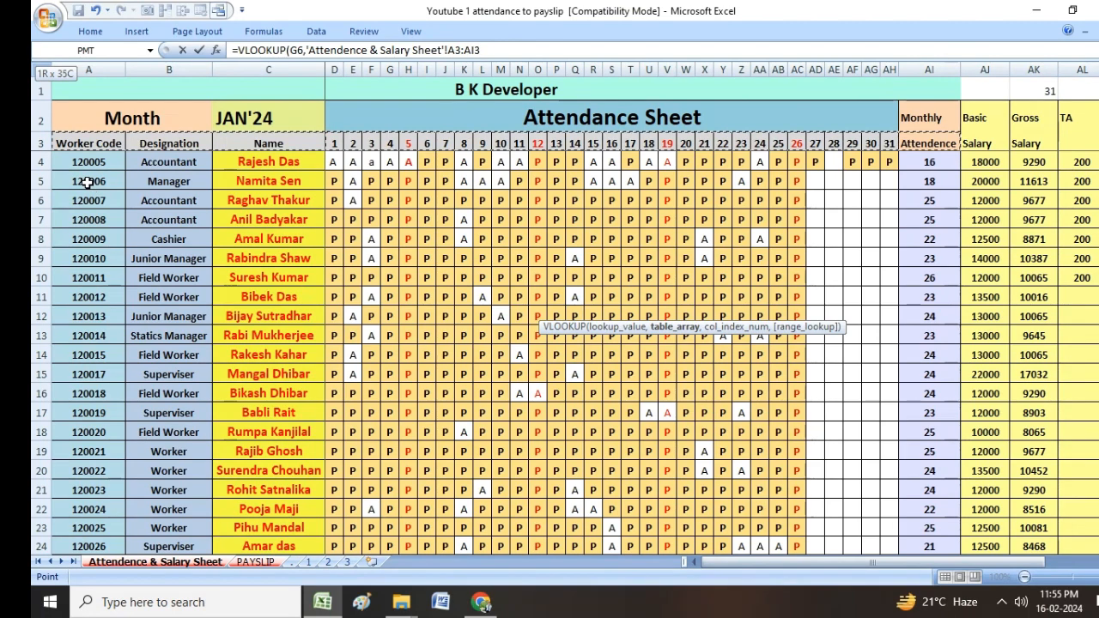
key("ctrl+shift+Down")
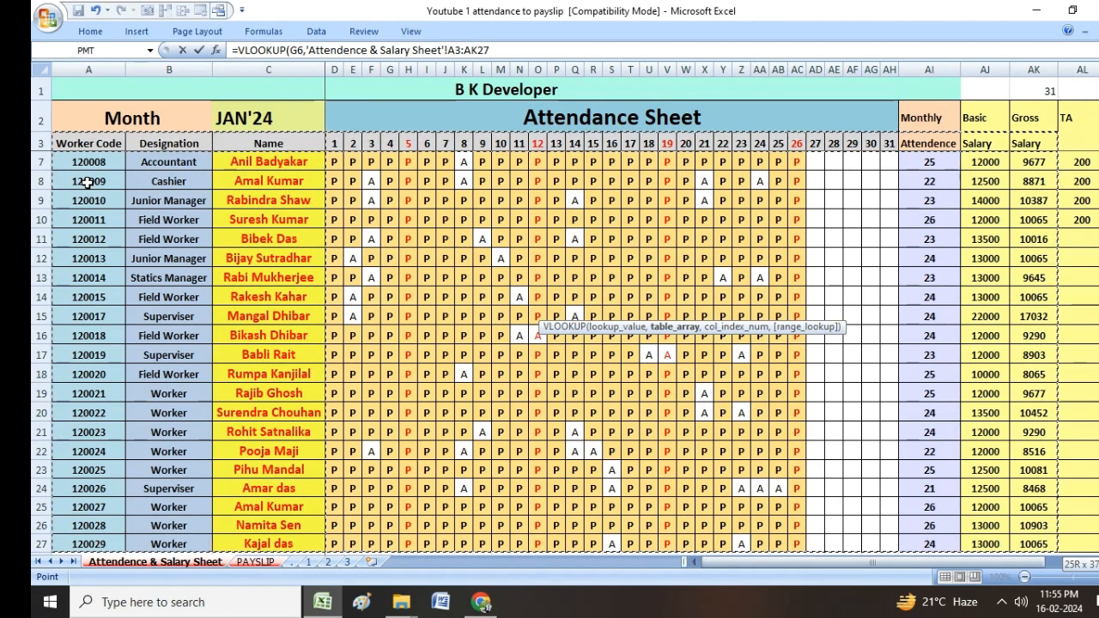
key("shift+Down")
key("shift+Down")
key("shift+Down")
key("shift+Down")
key("shift+Down")
key("shift+Down")
key("shift+Down")
key("shift+Down")
key("shift+Down")
key("shift+Down")
key("shift+Down")
key("shift+Down")
- Complete the gross salary lookup with column index 37 and match type 0
type(",")
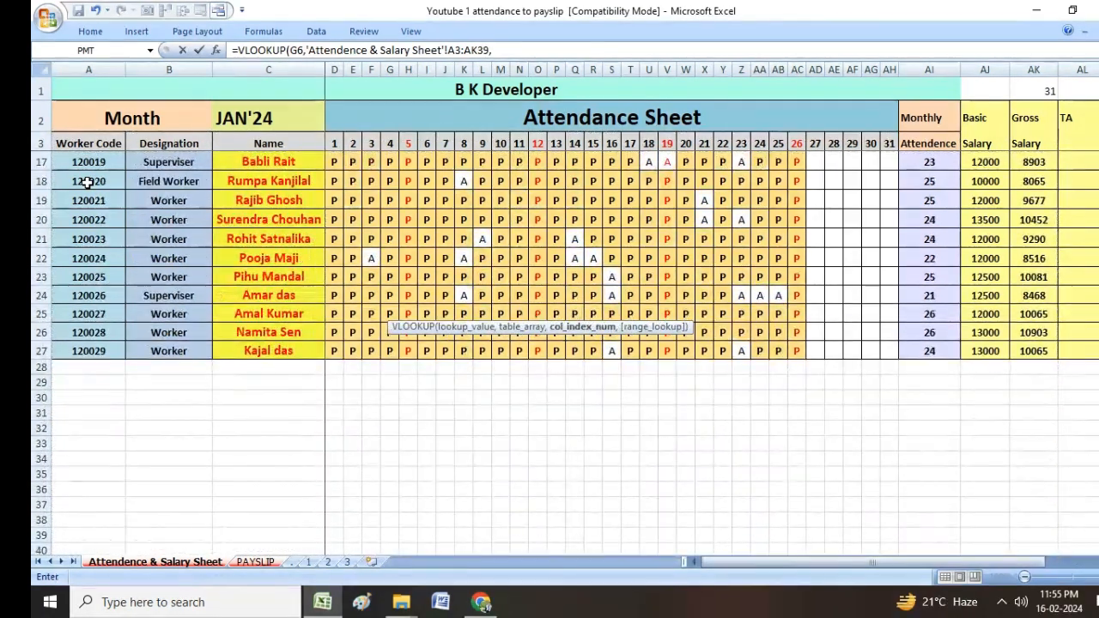
type("37,02")
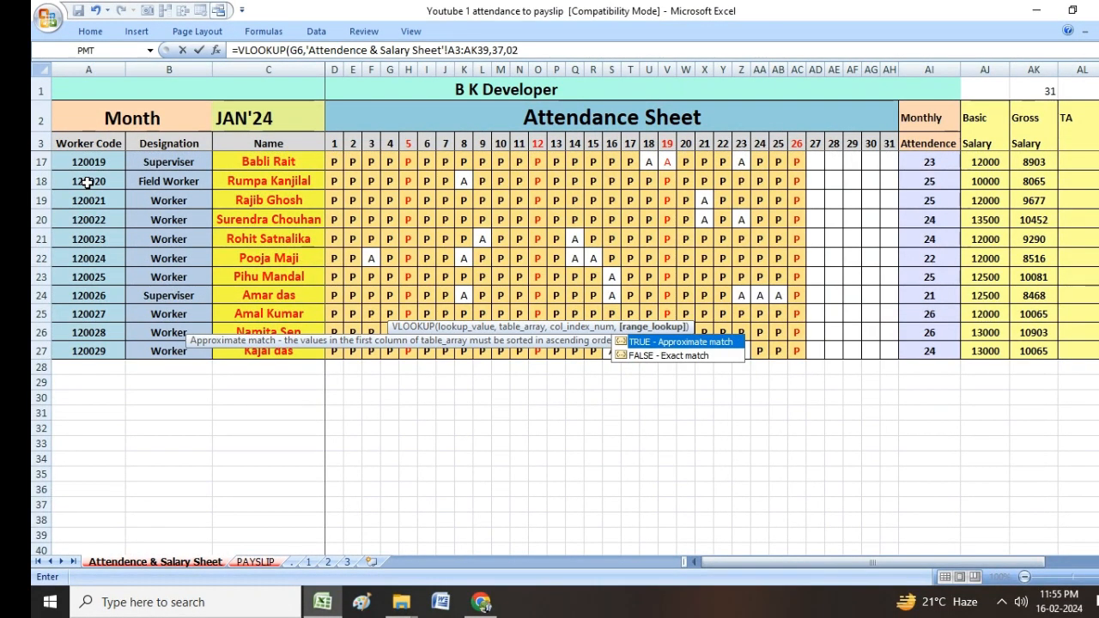
key("BackSpace")
key("BackSpace")
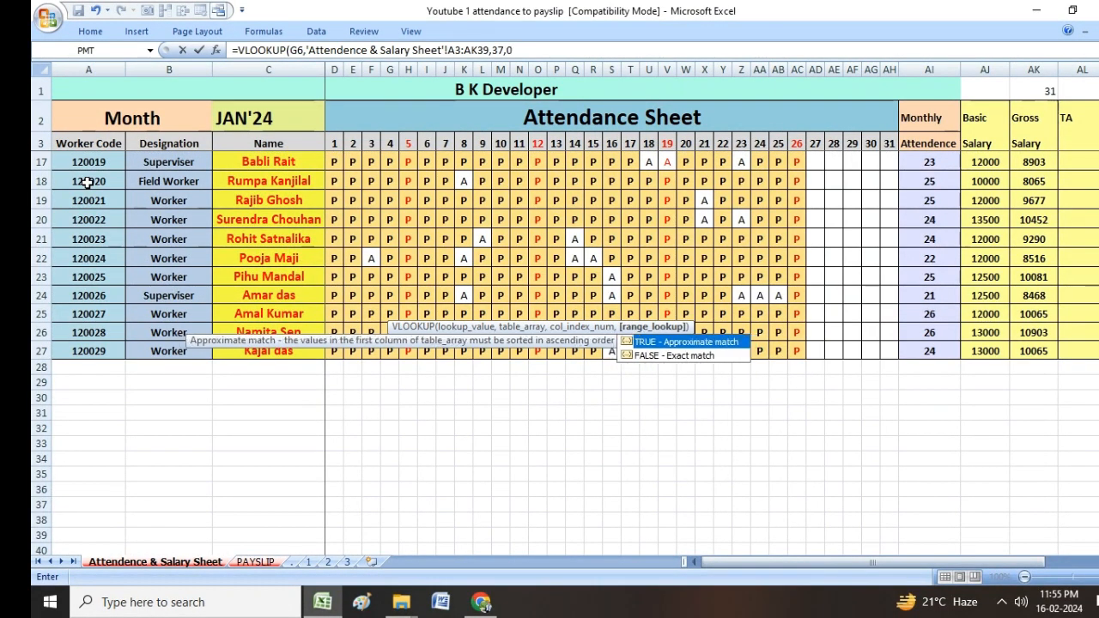
type("0")
key("Return")
key("Up")
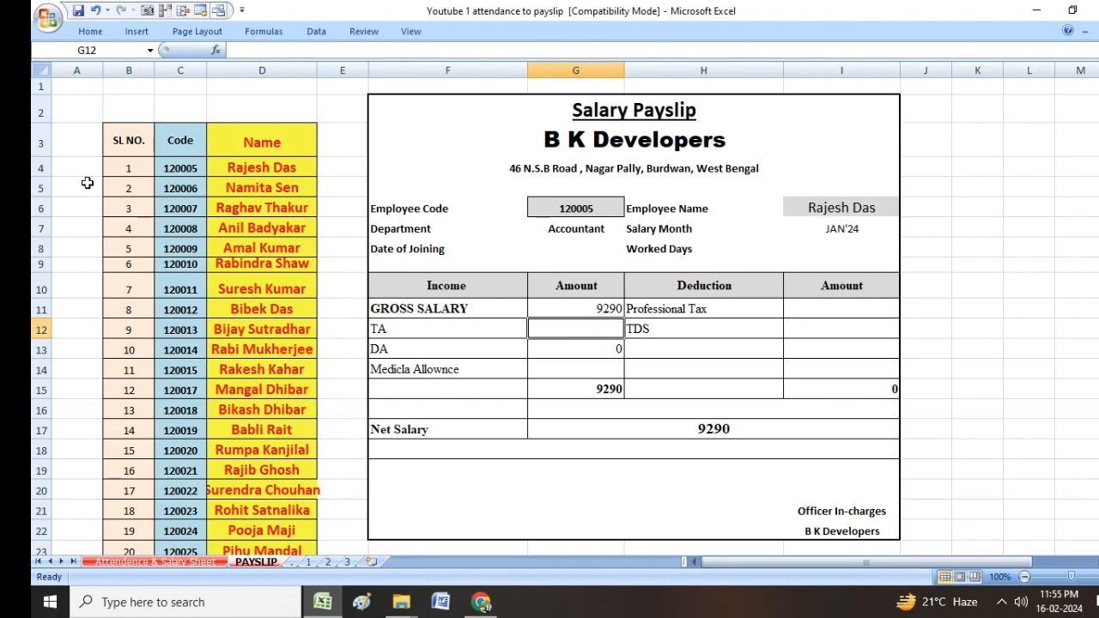
- Start a VLOOKUP formula in the TA amount cell G12 with employee code cell G6 as the lookup value
type("=VLOOKUP(")
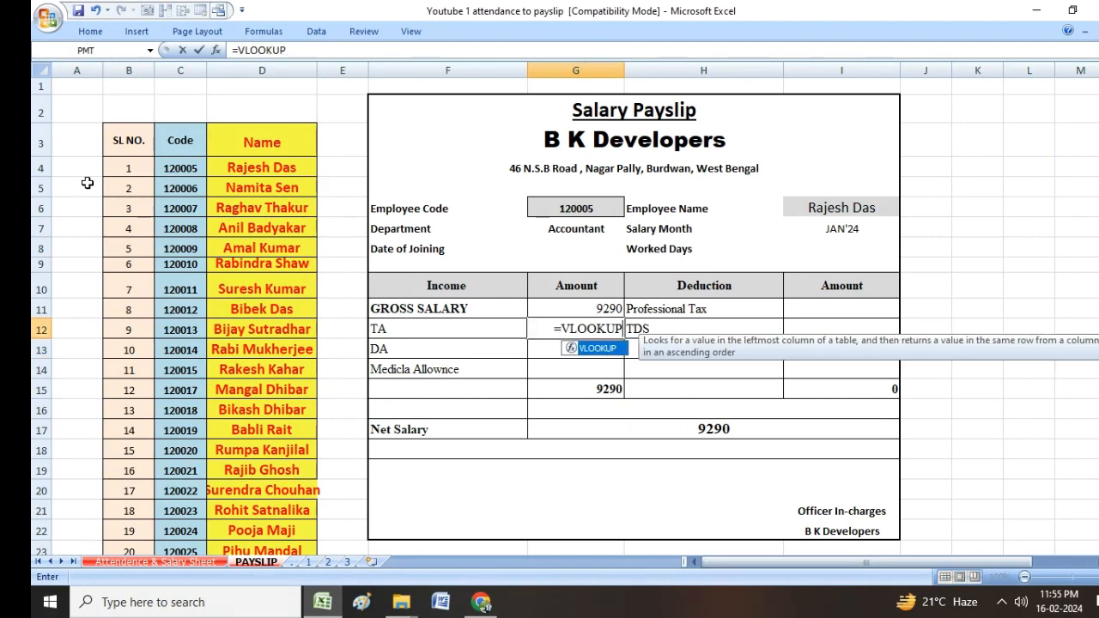
key("Up")
key("Up")
key("Up")
key("Up")
key("Up")
key("Up")
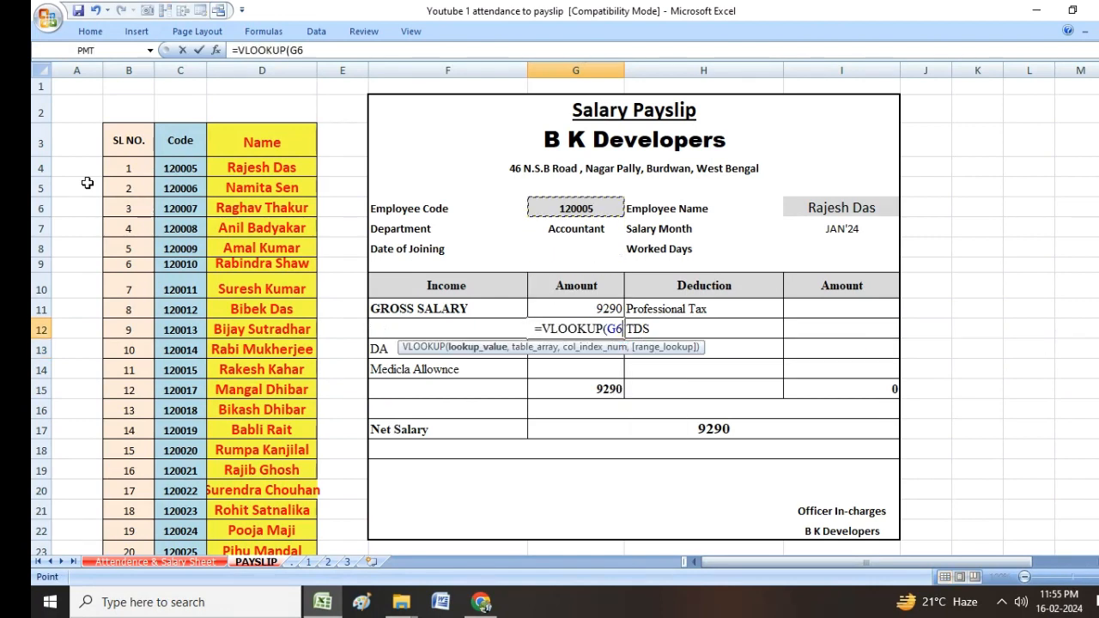
type(",M")
key("BackSpace")
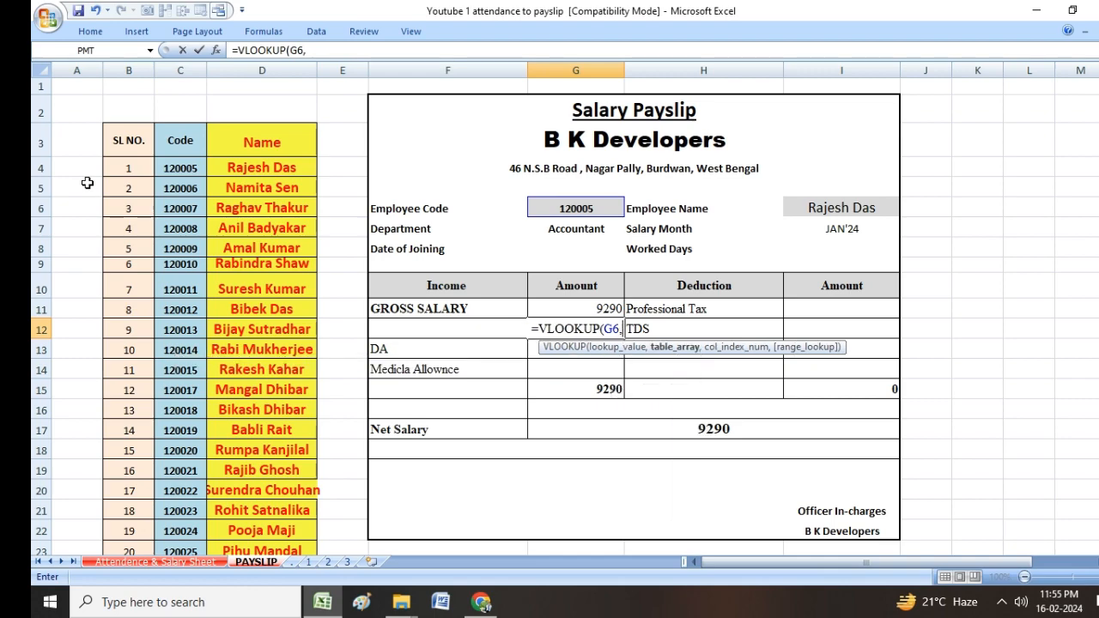
- Use range A3:AL34 of the Attendence & Salary Sheet as the TA lookup's table array
key("ctrl+Page_Up")
key("Left")
key("Left")
key("Left")
key("Up")
key("Up")
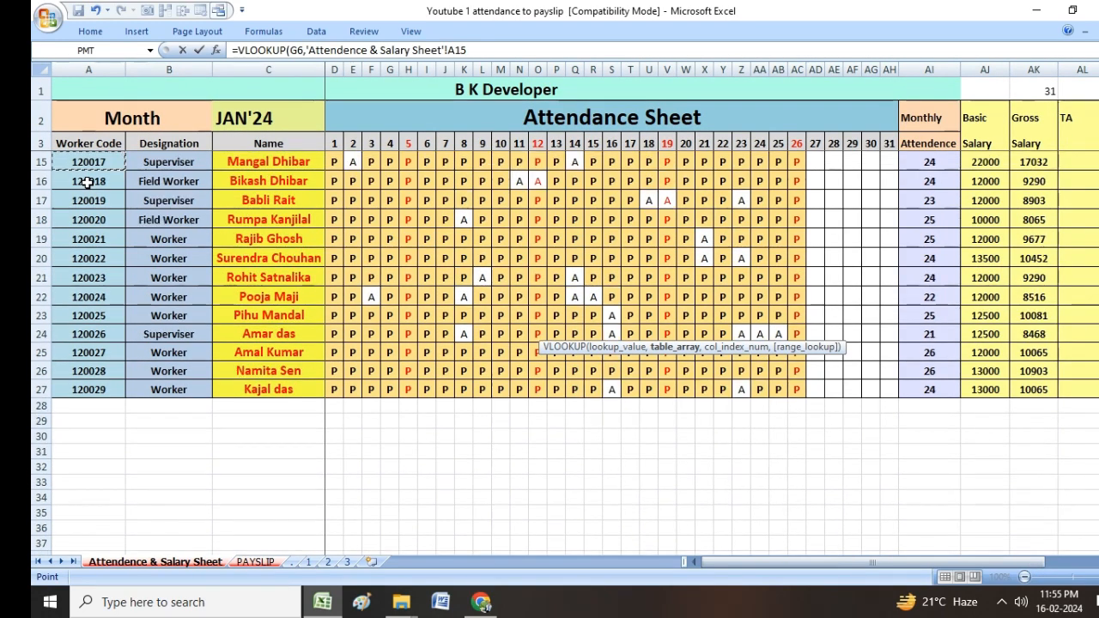
key("ctrl+Up")
key("Down")
key("Down")
key("ctrl+shift+Right")
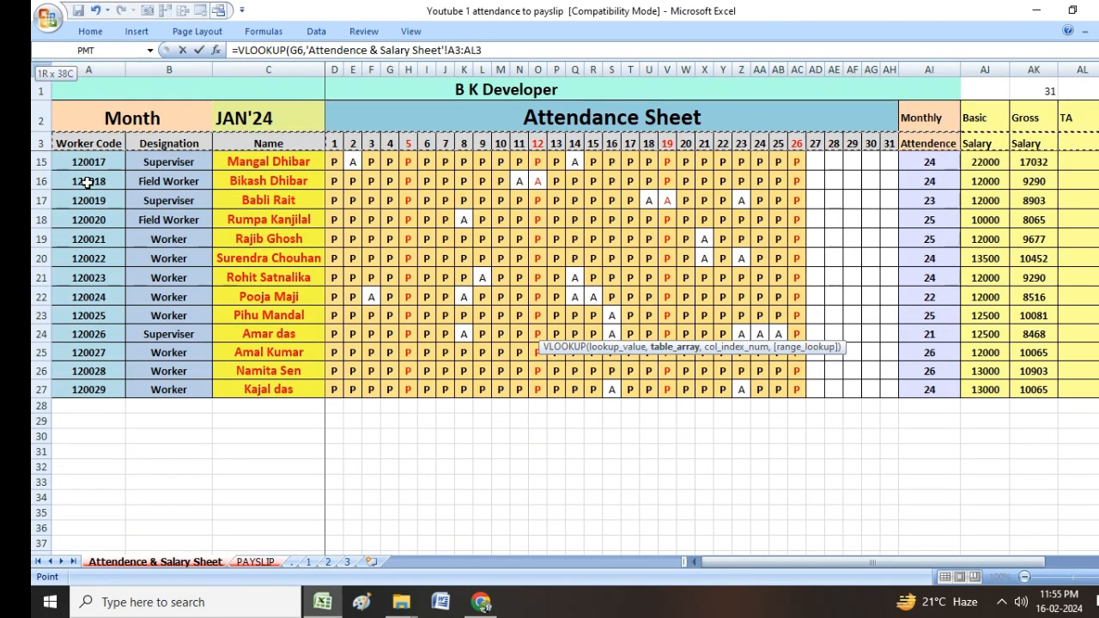
key("ctrl+shift+Down")
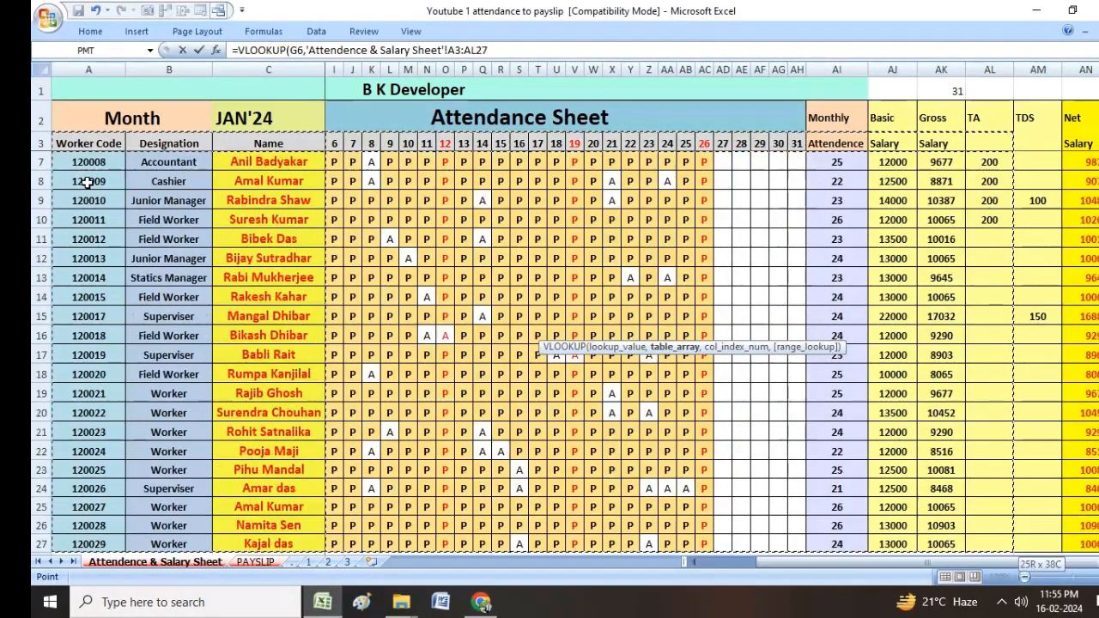
key("shift+Down")
key("shift+Down")
key("shift+Down")
key("shift+Down")
key("shift+Down")
key("shift+Down")
key("shift+Down")
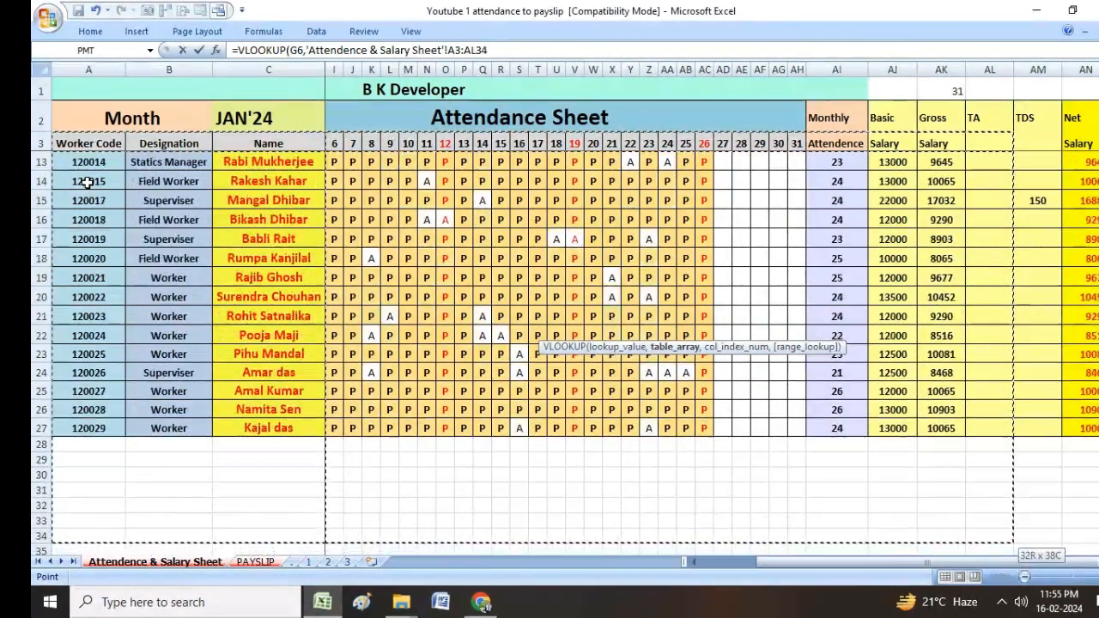
- Complete the TA lookup with column index 38 and match type 0
type(",38")
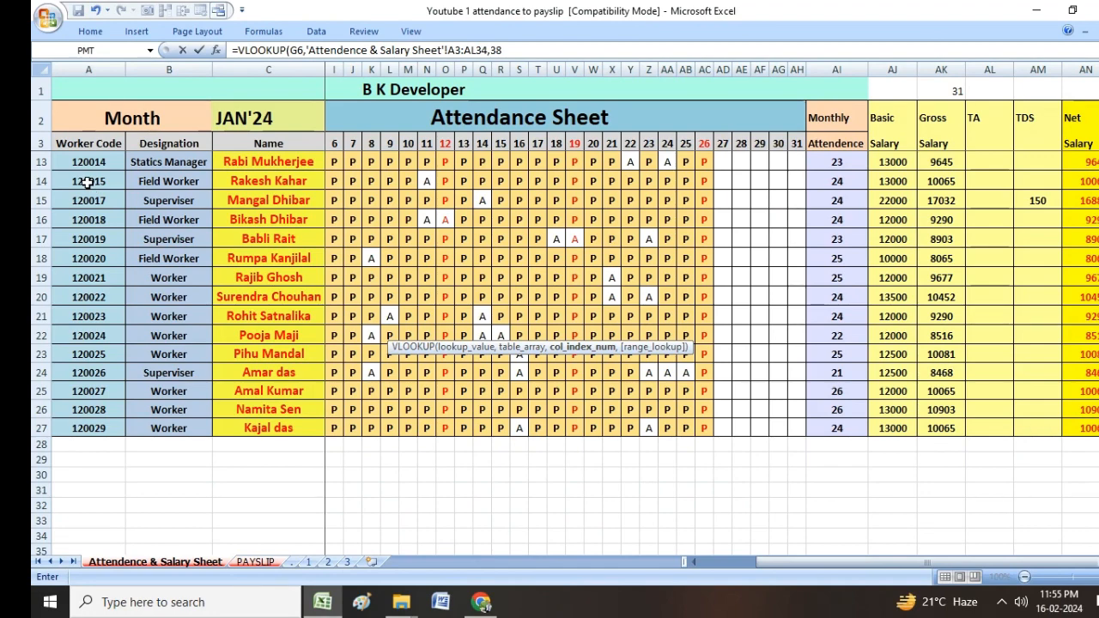
type(",0")
key("Return")
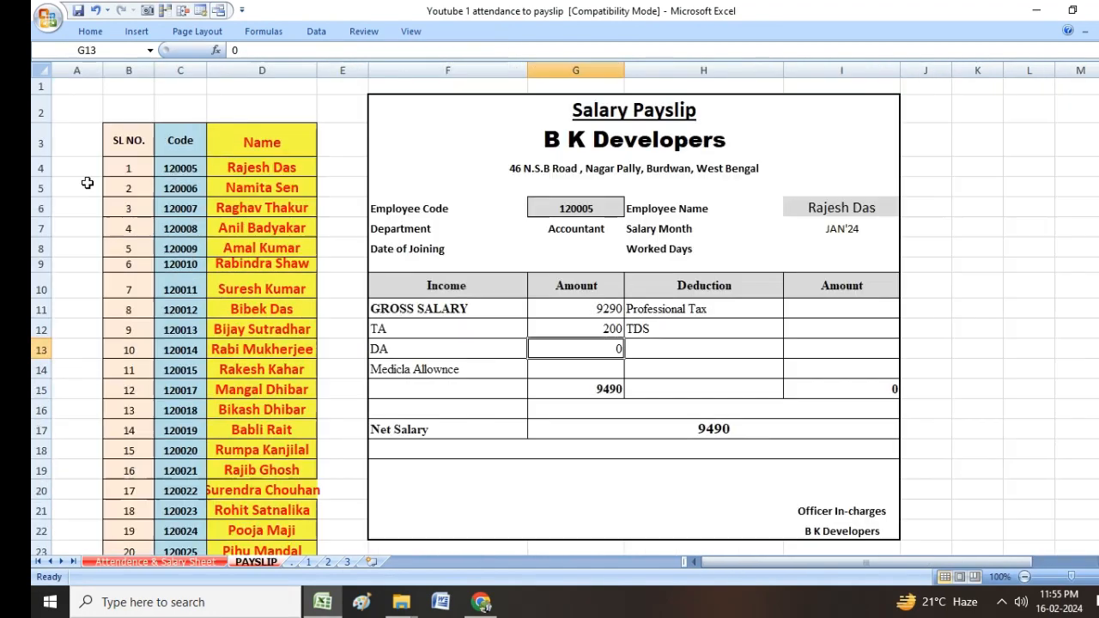
key("Up")
key("Down")
key("Down")
key("Up")
key("Up")
key("Down")
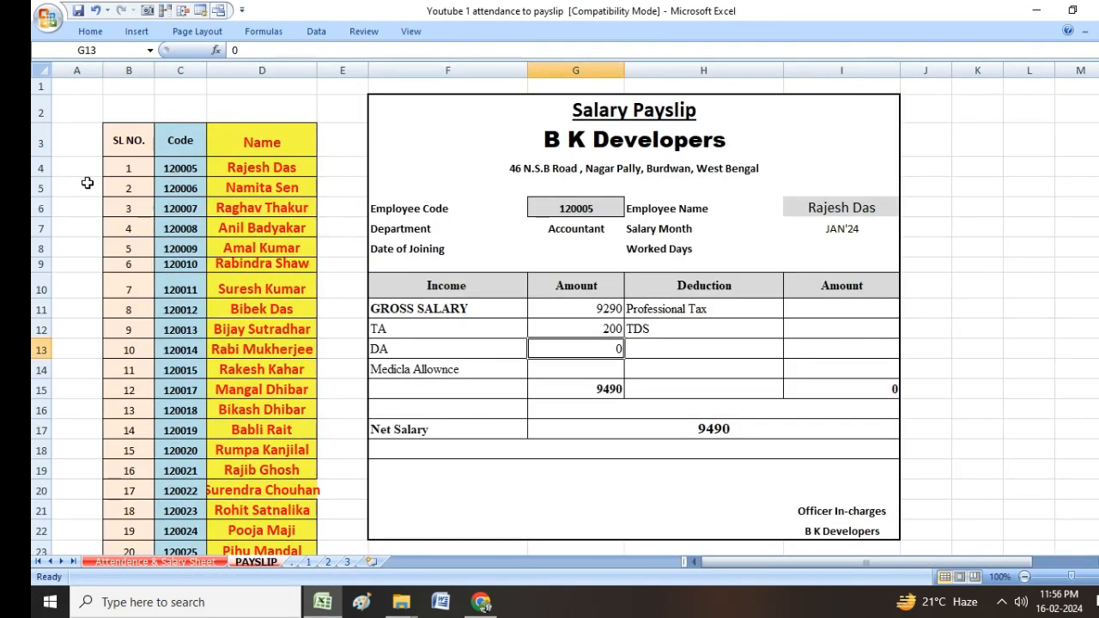
type("=")
key("Escape")
key("Down")
key("Up")
key("Down")
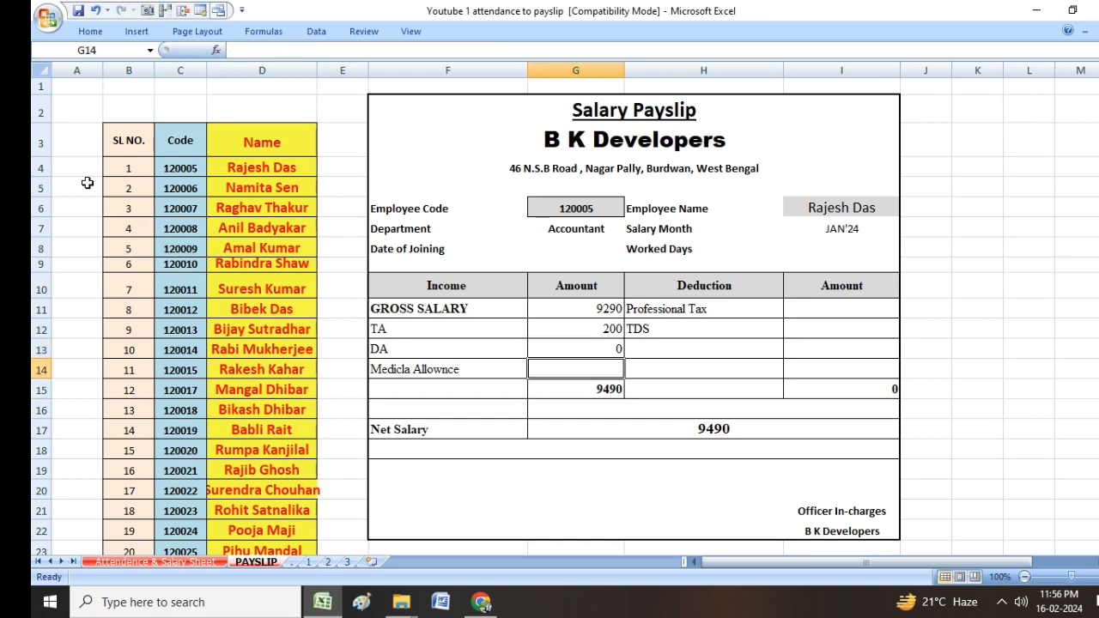
- Enter 100 as the TDS deduction amount in cell I12
key("Up")
key("Right")
key("Right")
key("Up")
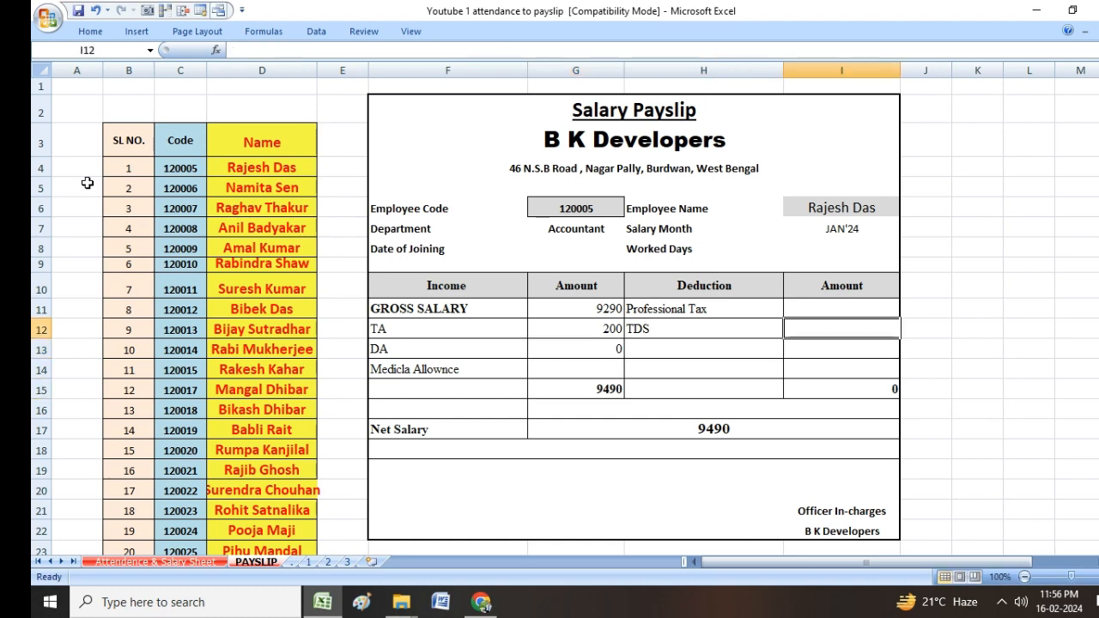
type("100")
key("Return")
- Review the payslip's deduction total, income total and Net Salary formulas, and the Employee Name lookup in cell I6
key("Down")
key("Down")
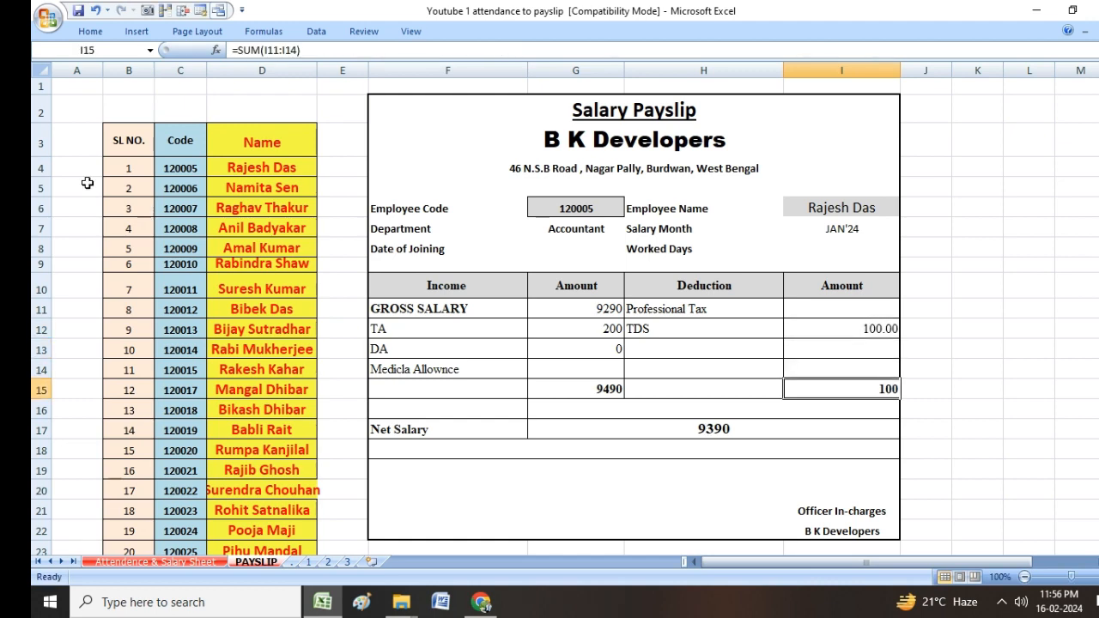
key("Down")
key("Left")
key("Left")
key("Up")
key("Right")
key("Down")
key("Down")
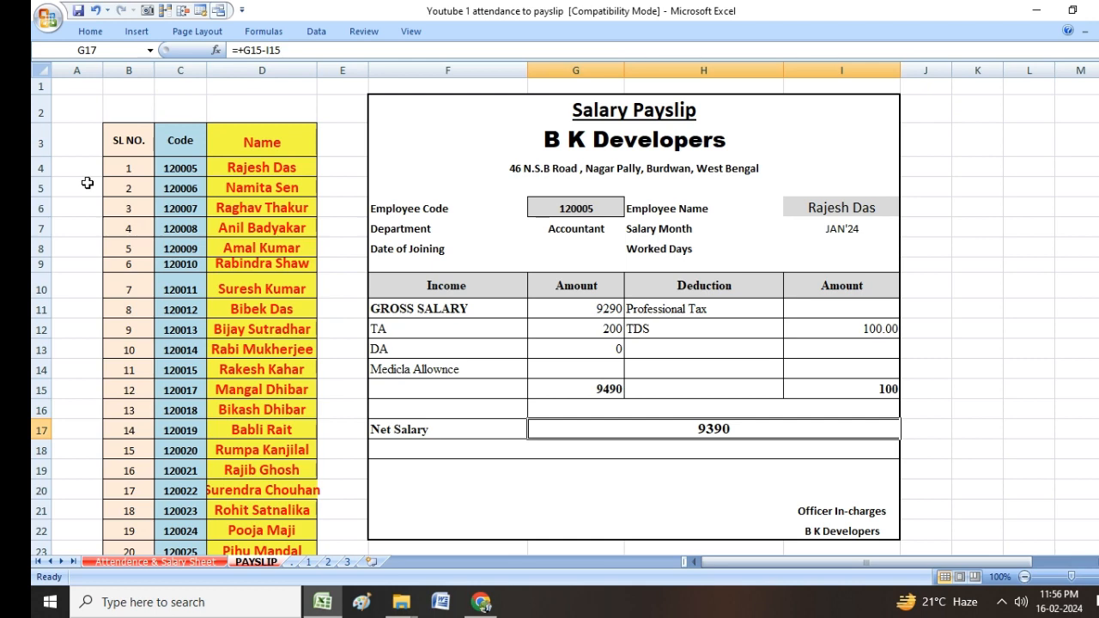
key("Up")
key("Up")
key("Up")
key("Up")
key("Up")
key("Up")
key("Up")
key("Up")
key("Up")
key("Up")
key("Up")
key("Right")
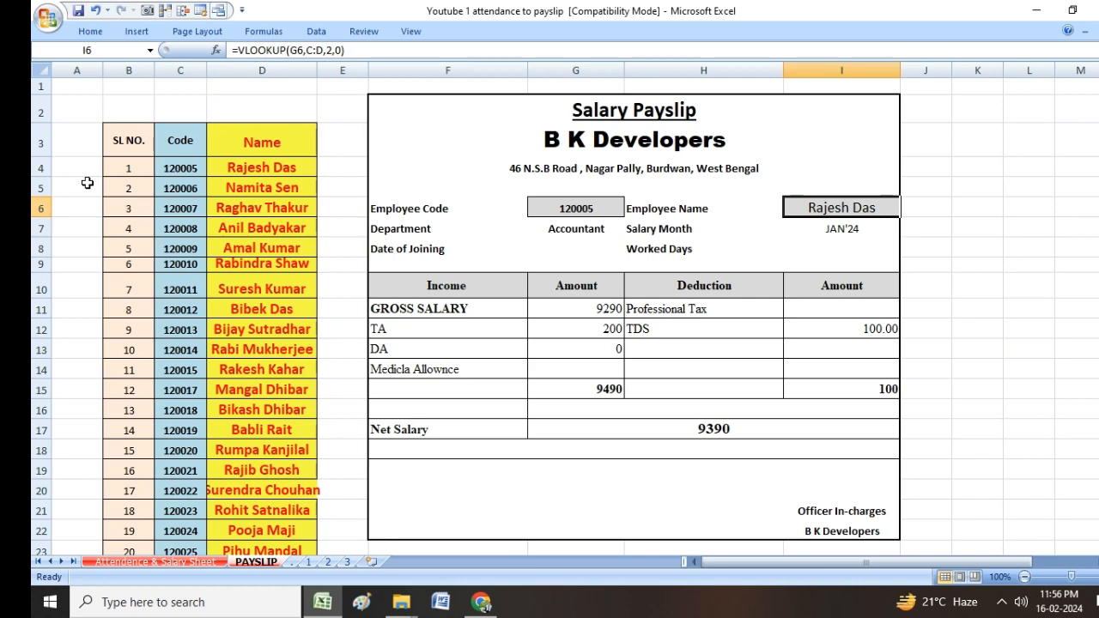
- Examine the first employee's row 4 on the Attendence & Salary Sheet, from the worker code across the daily attendance columns to Monthly Attendence
key("ctrl+Page_Up")
key("Up")
key("Up")
key("Up")
key("Down")
key("Down")
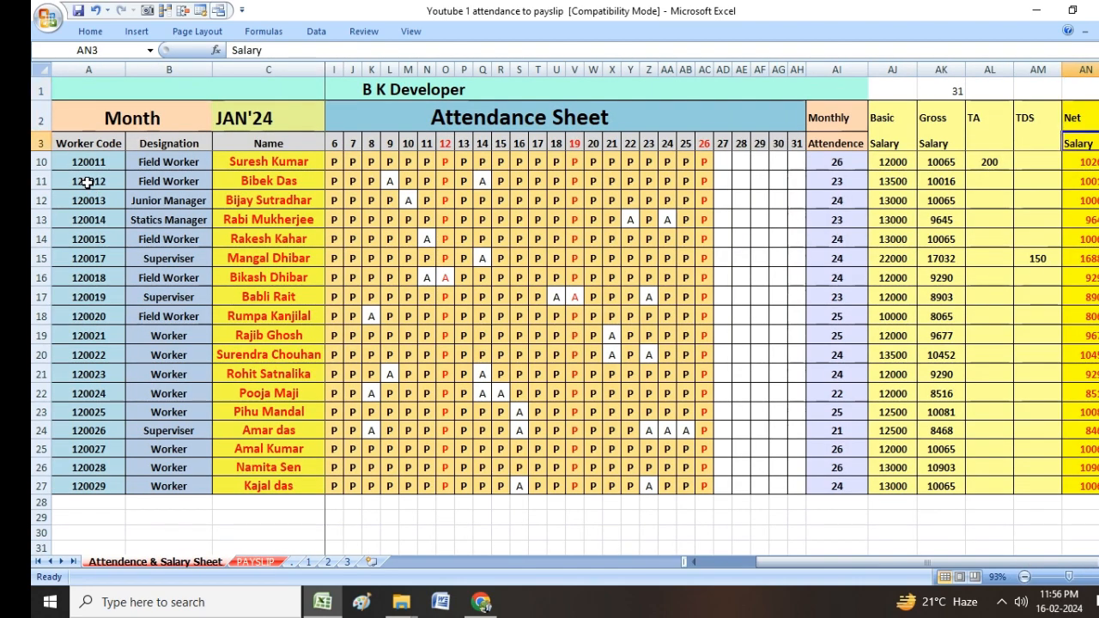
key("Down")
key("Left")
key("Left")
key("Left")
key("Left")
key("Left")
key("Left")
key("Left")
key("Left")
key("Left")
key("Left")
key("Left")
key("Left")
key("Left")
key("Left")
key("Left")
key("Left")
key("Left")
key("Left")
key("Left")
key("Left")
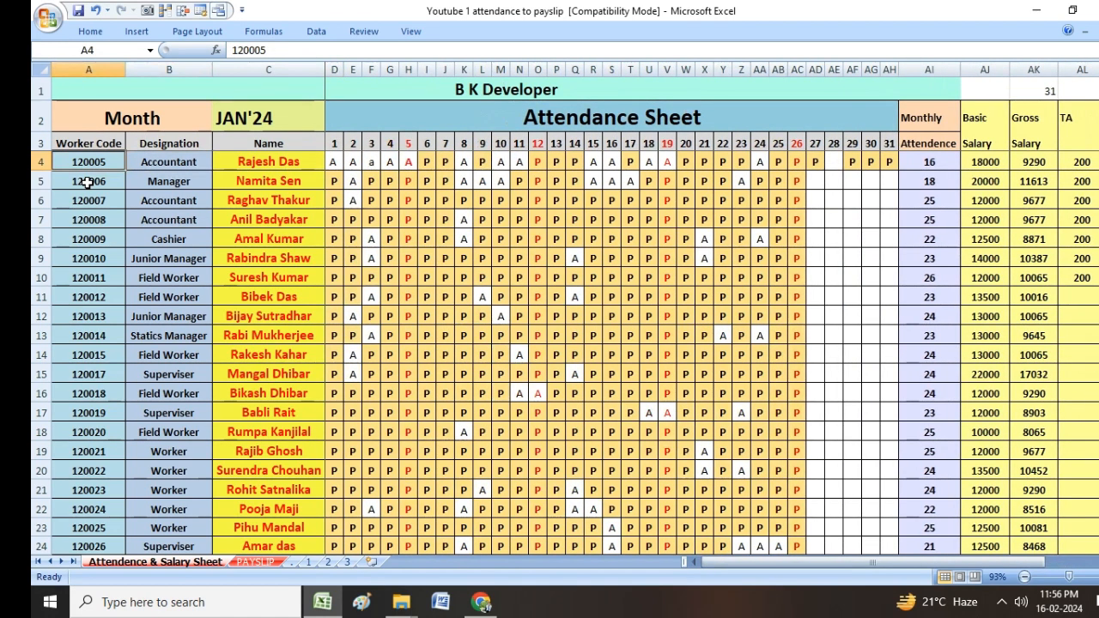
key("Right")
key("Right")
key("Right")
key("Right")
key("Right")
key("Right")
key("Right")
key("Right")
key("Right")
key("Right")
key("Right")
key("Right")
key("Right")
key("Right")
key("Right")
key("Right")
key("Right")
key("Right")
key("Right")
key("Right")
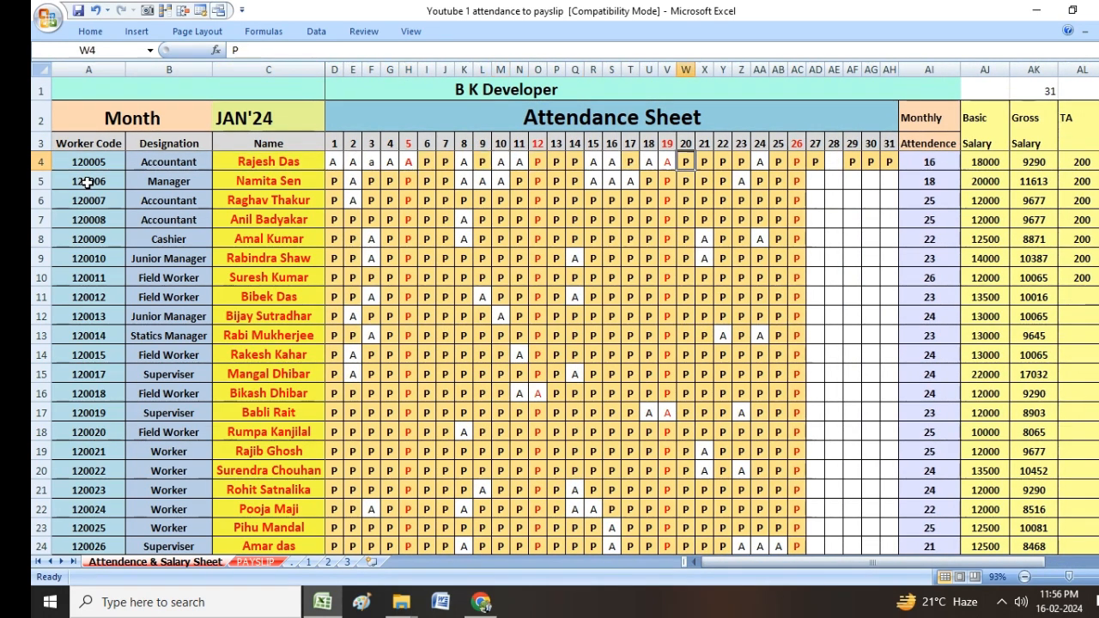
key("Right")
key("Right")
key("Right")
key("Right")
key("Right")
key("Right")
key("Right")
key("Right")
key("Right")
key("Right")
key("Right")
key("Right")
- Enter a VLOOKUP formula in the payslip's Worked Days cell I8 to return the selected employee's monthly attendance
key("ctrl+Page_Down")
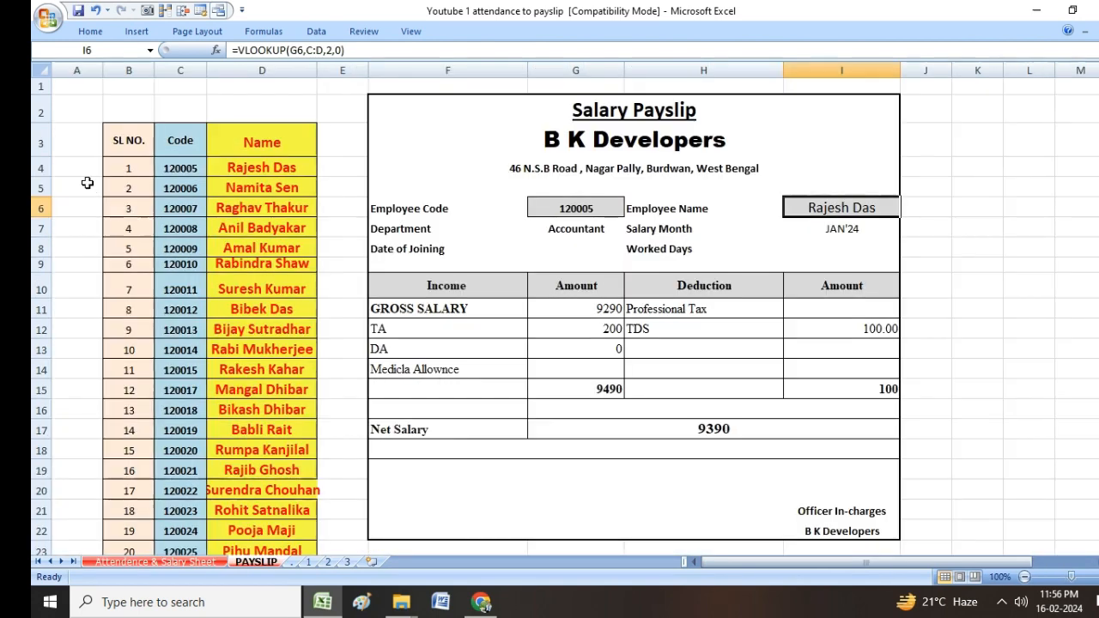
key("Down")
key("Down")
type("=VLO")
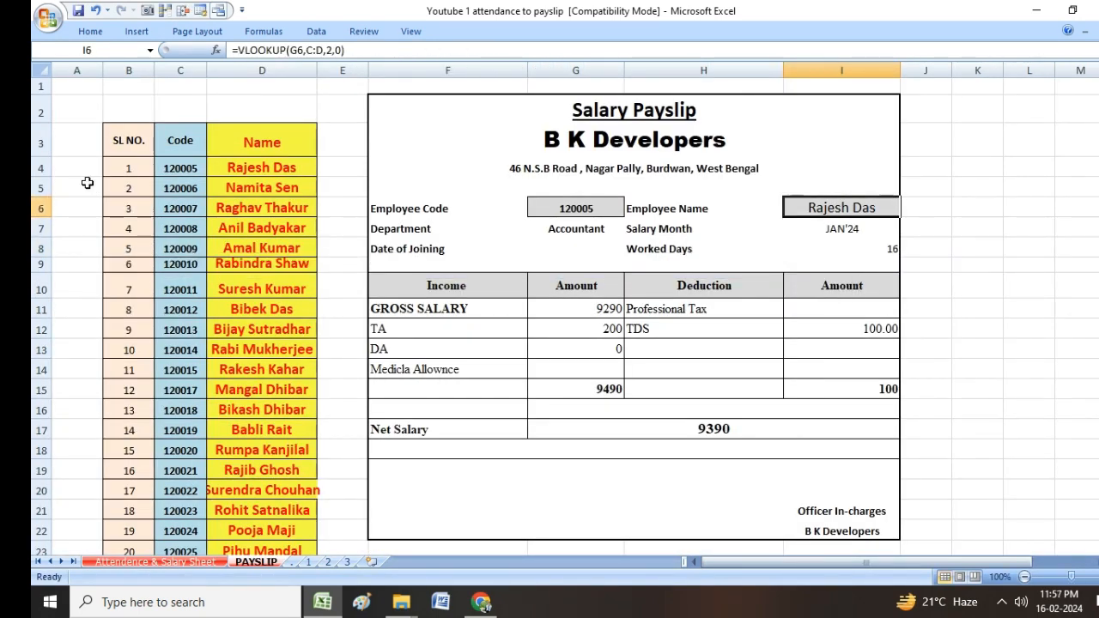
- Compare the payslip's Net Salary in G17 with the first employee's Net Salary in AN4 of the Attendence & Salary Sheet
key("Down")
key("Down")
key("Down")
key("Down")
key("Down")
key("Down")
key("Down")
key("Down")
key("Down")
key("Down")
key("Down")
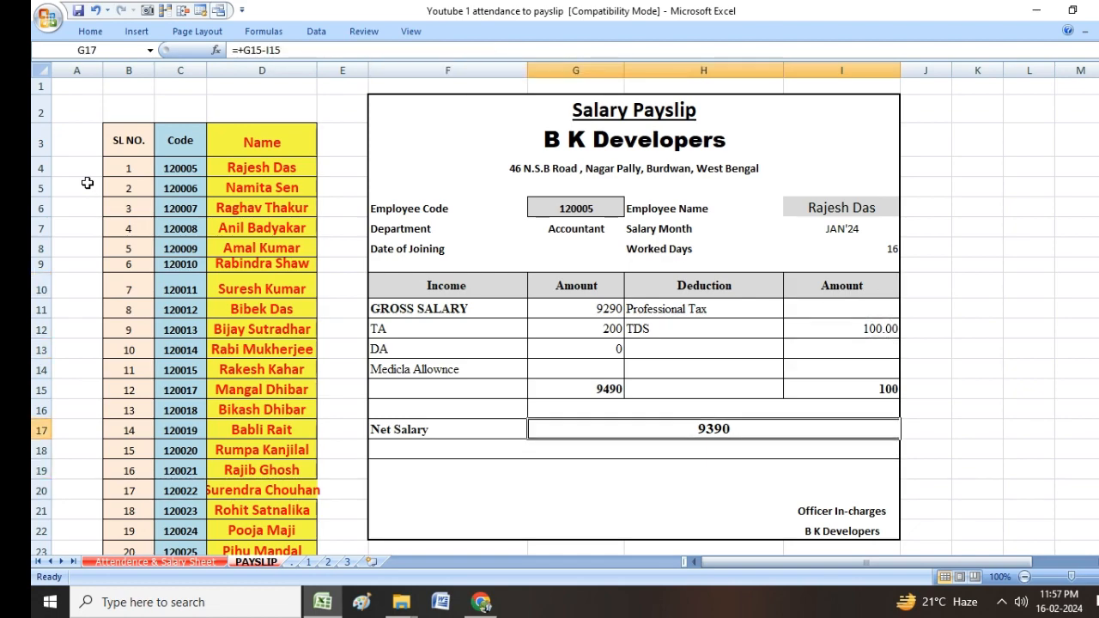
key("ctrl+Page_Up")
key("Right")
key("Right")
key("Right")
key("Right")
key("Right")
key("Right")
key("Right")
key("Right")
key("Right")
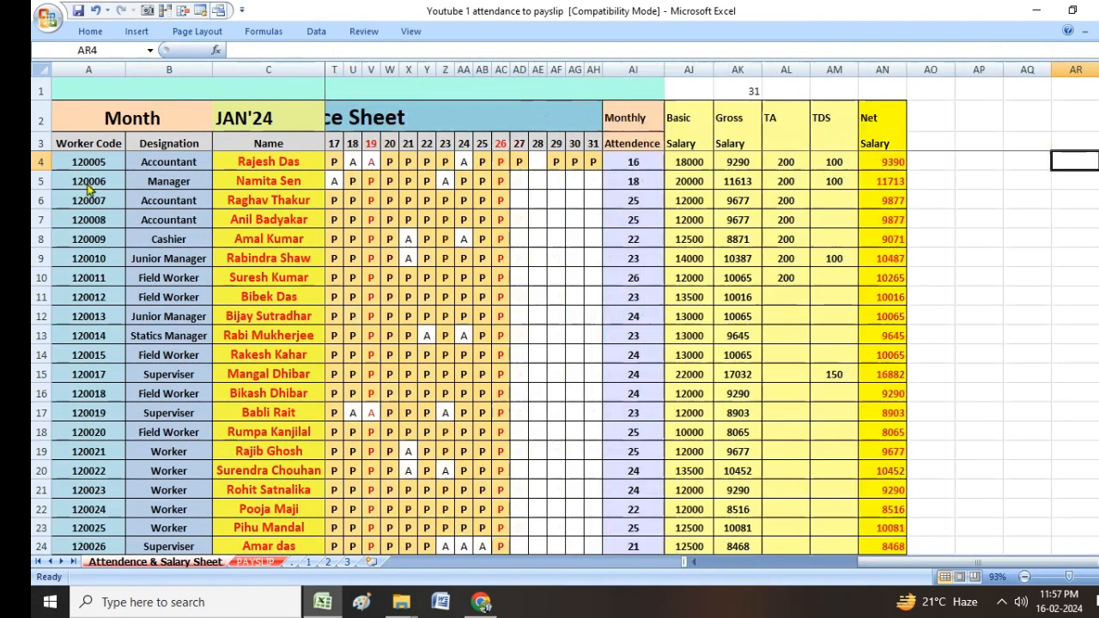
key("Left")
key("Left")
key("Left")
key("Left")
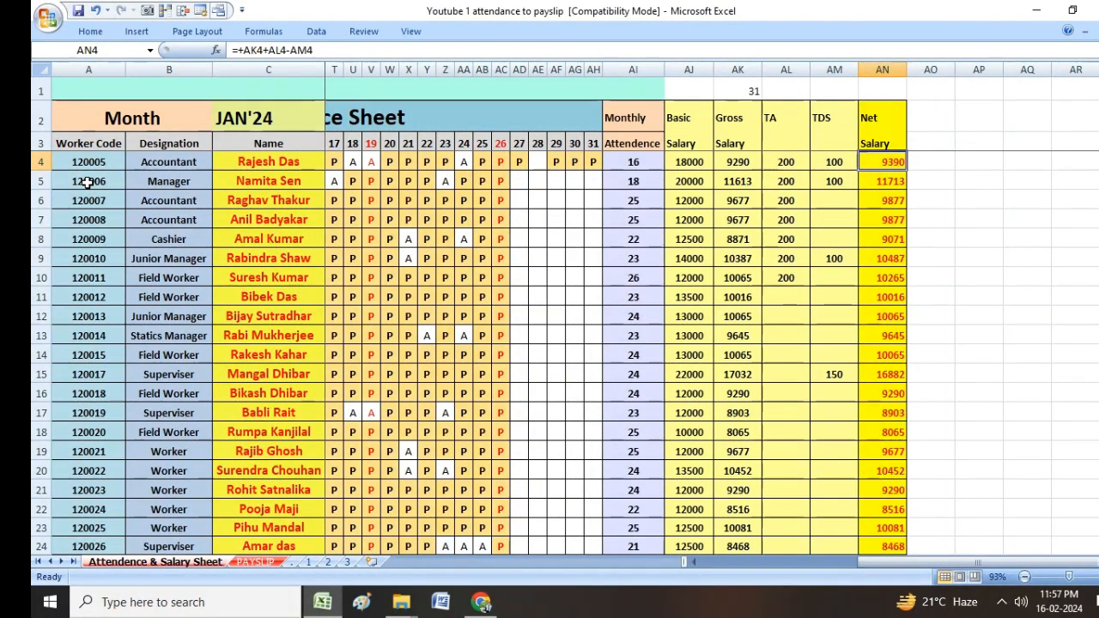
key("ctrl+Page_Down")
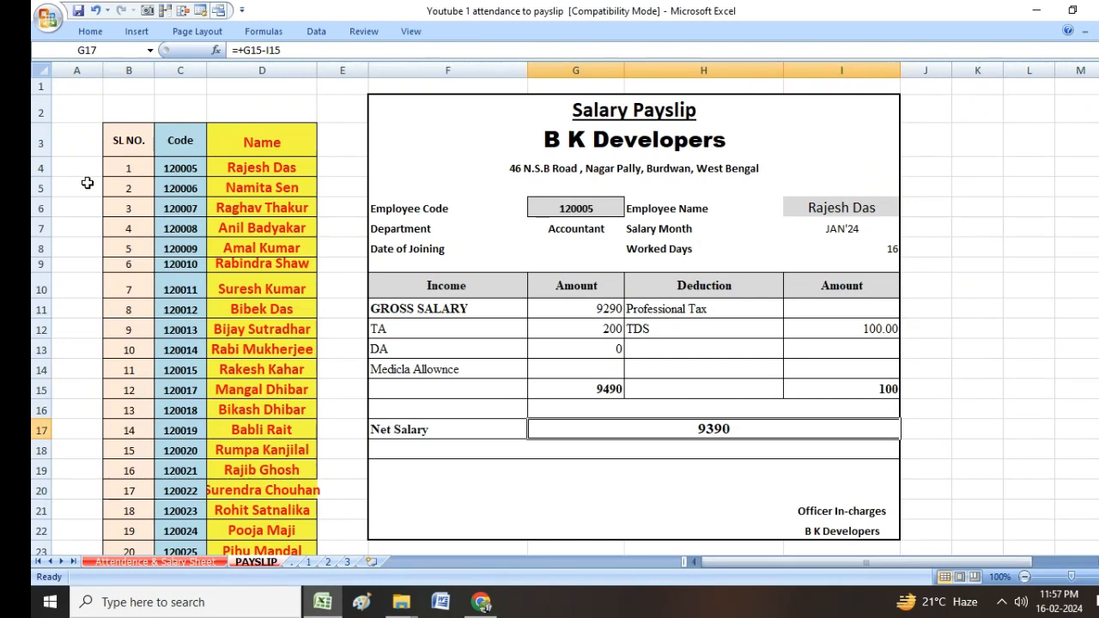
- Choose the sixth employee's code as the Employee Code in the payslip's cell G6
key("Up")
key("Up")
key("Up")
key("Up")
key("Up")
key("Up")
key("Up")
key("Up")
key("Up")
key("Up")
key("Left")
key("Left")
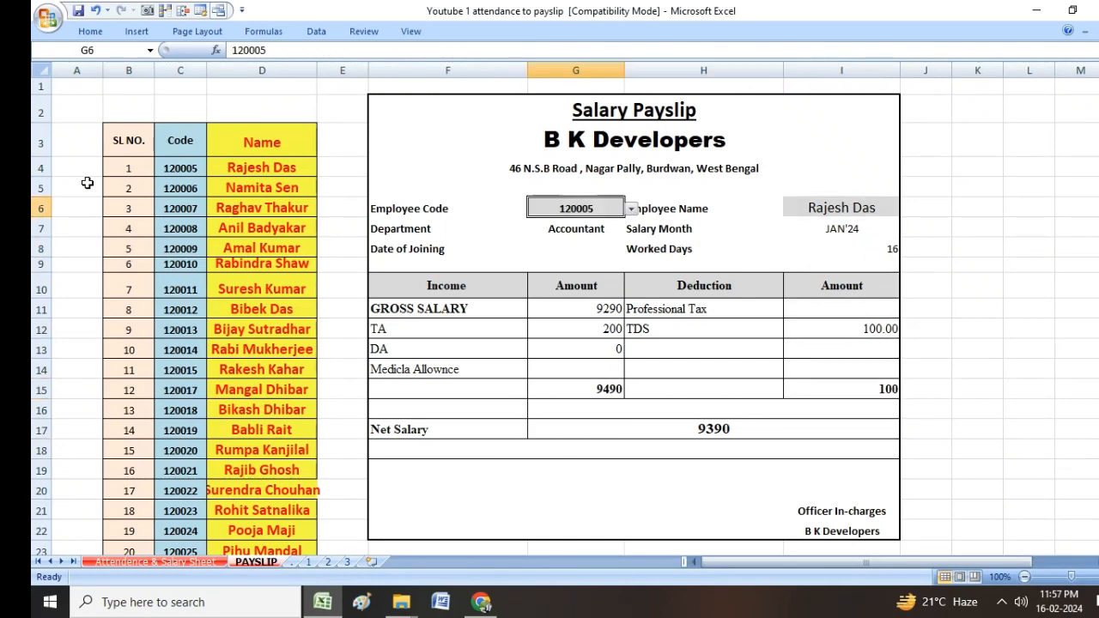
key("alt+Down")
key("Down")
key("Down")
key("Down")
key("Down")
key("Down")
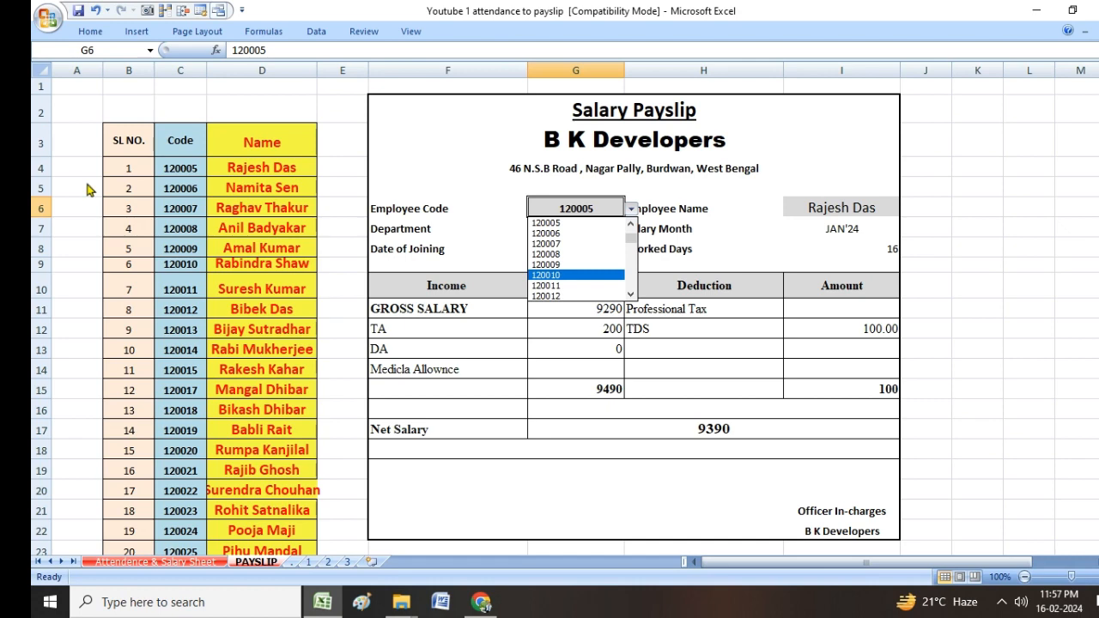
key("Return")
- Check the sixth employee's payslip amounts down to Net Salary against the Net Salary in AN9 of the Attendence & Salary Sheet
key("Down")
key("Down")
key("Down")
key("Down")
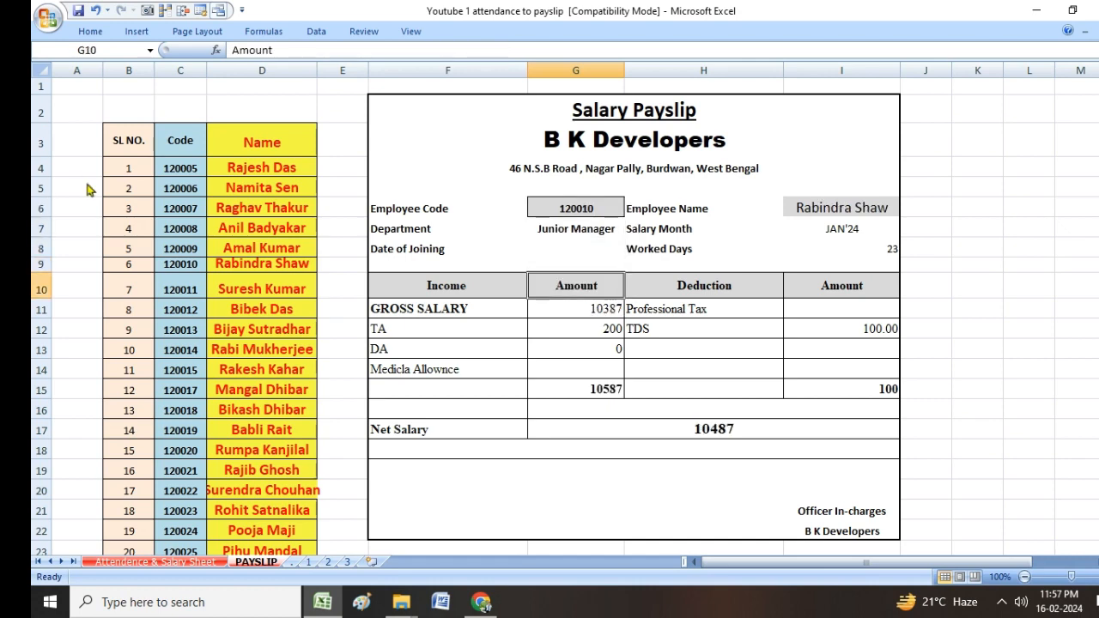
key("Down")
key("Down")
key("Down")
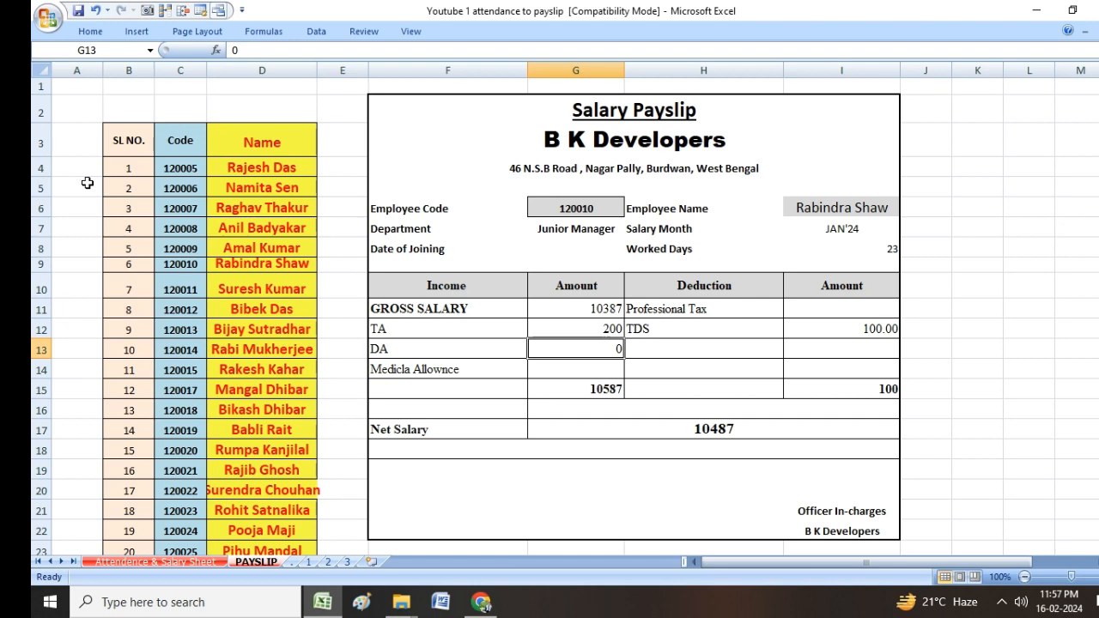
key("Down")
key("Down")
key("Down")
key("Down")
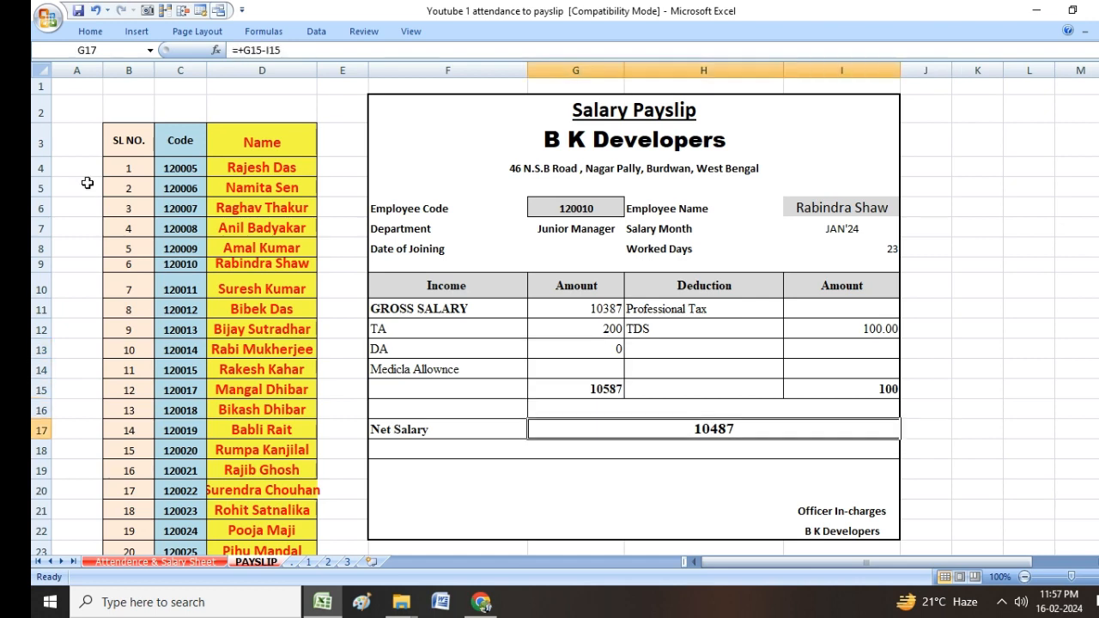
key("ctrl+Page_Up")
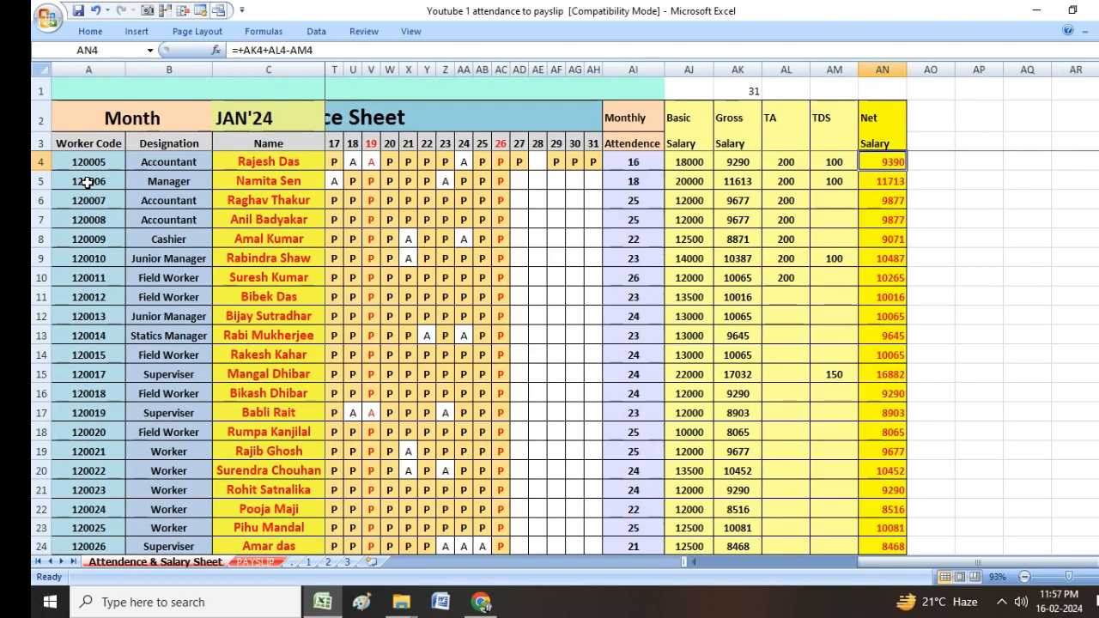
key("Down")
key("Down")
key("Down")
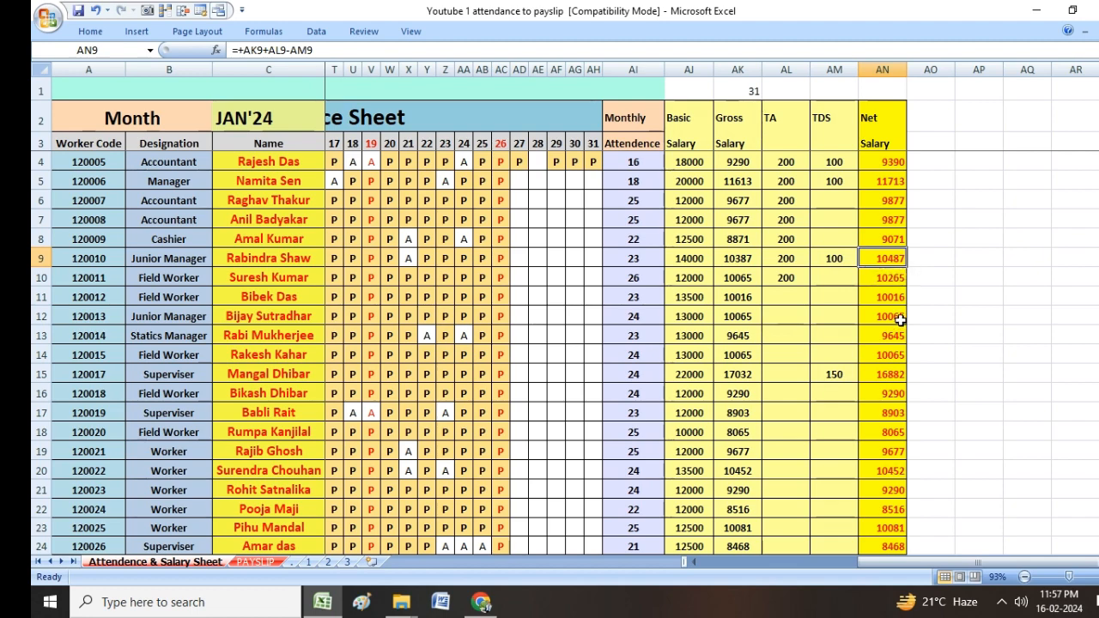
key("ctrl+Page_Down")
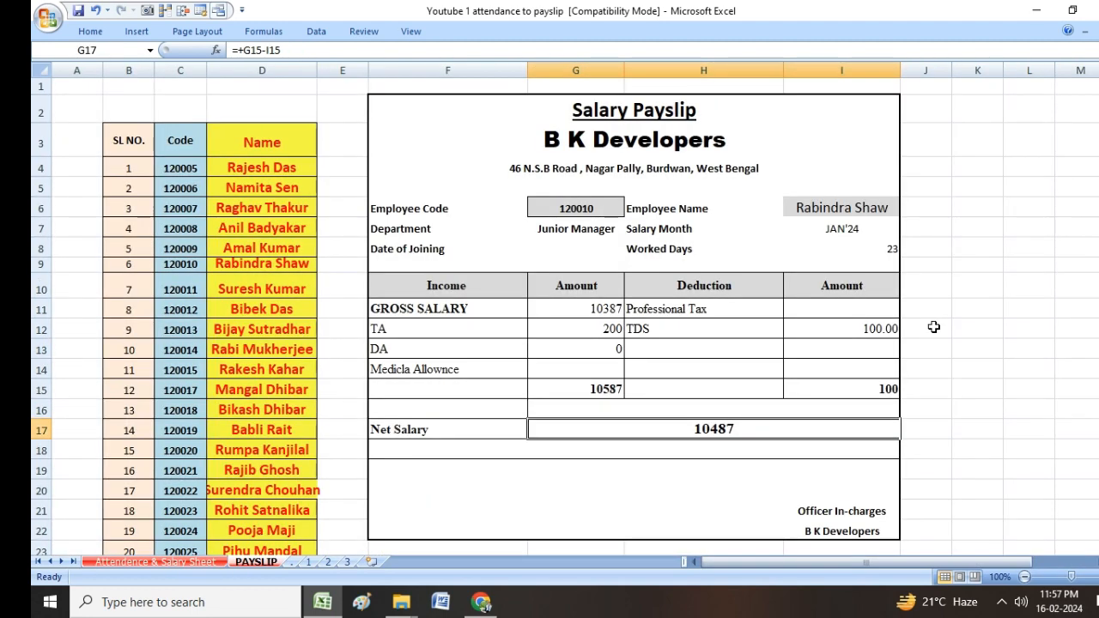
- Mark the sixth employee present with P for days 27 to 31 in row 9 of the Attendence & Salary Sheet
key("ctrl+Page_Up")
key("Left")
key("Left")
key("Left")
key("Left")
key("Left")
key("Left")
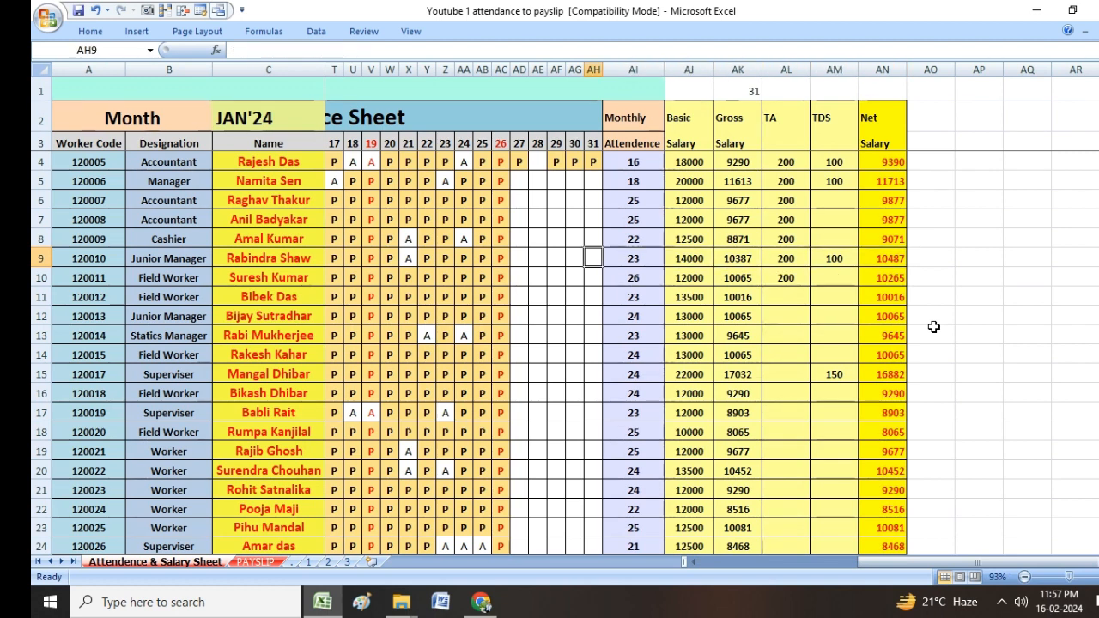
key("Left")
key("Left")
key("Left")
key("Left")
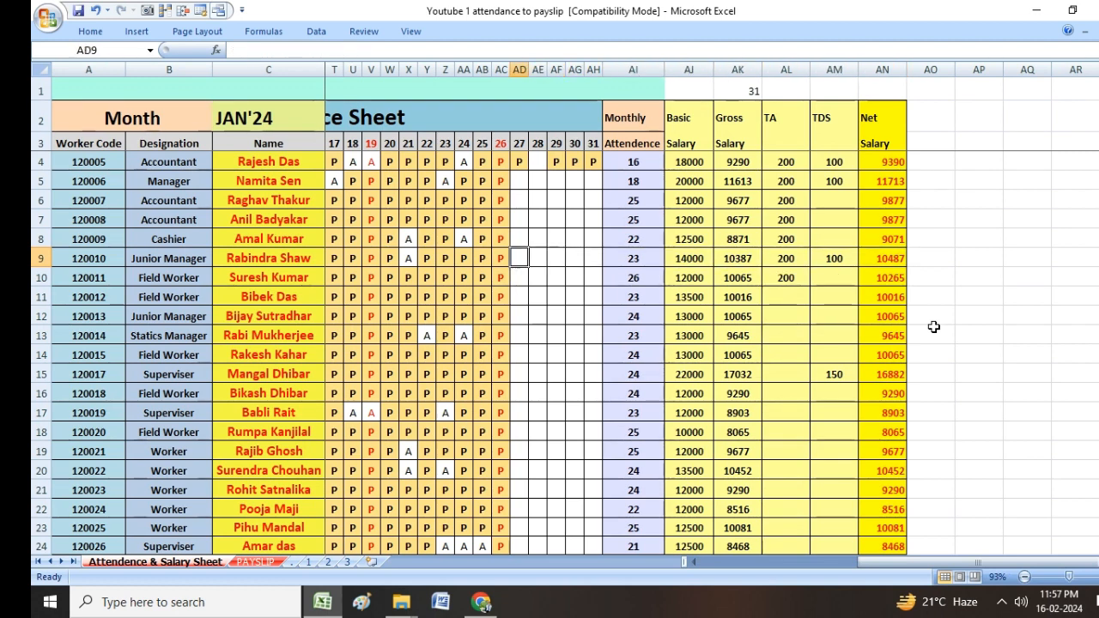
key("Left")
key("Left")
key("Right")
key("Right")
type("P")
key("Right")
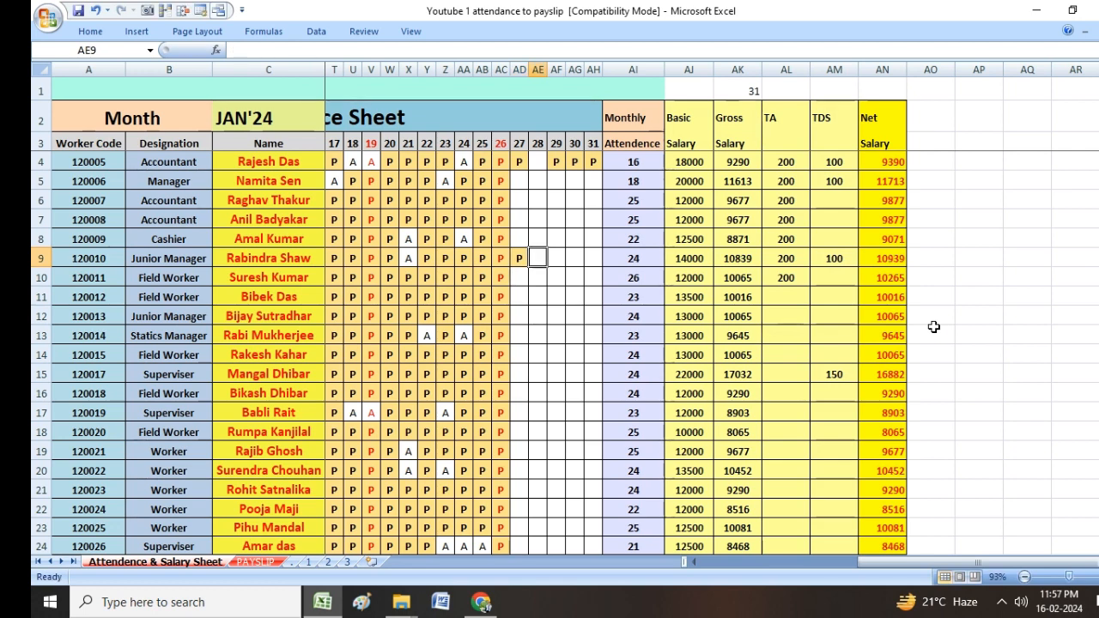
type("P")
key("Right")
key("Tab")
type("P")
key("Tab")
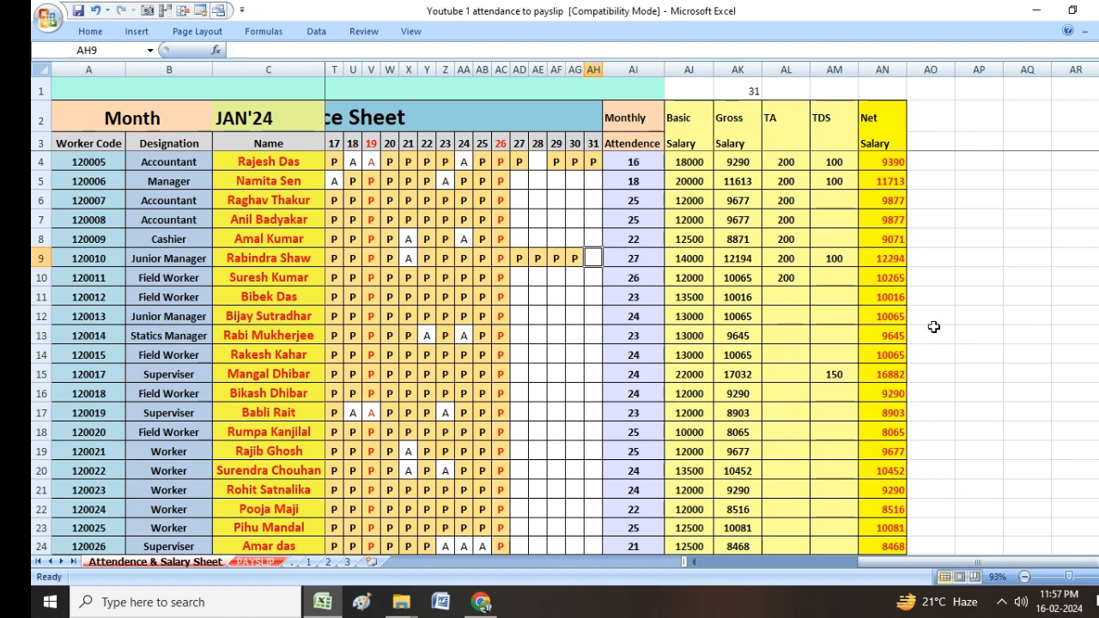
type("P")
key("Tab")
- Clear the P marks for days 27 to 31 in row 9 and undo the clearing
key("Left")
key("Left")
key("Left")
key("Left")
key("Left")
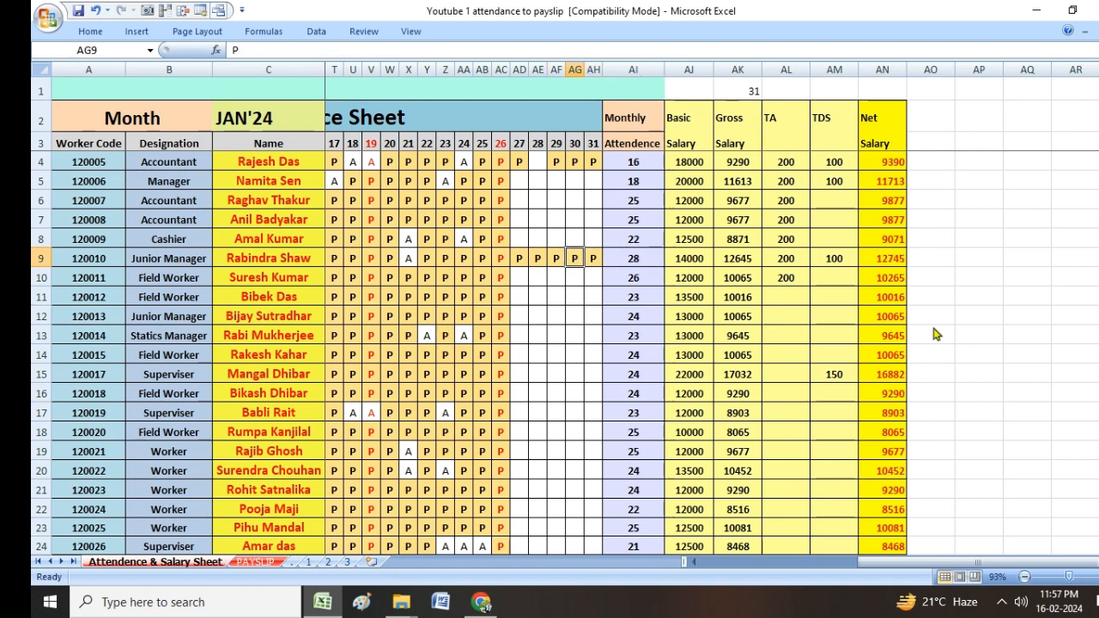
key("shift+Right")
key("shift+Right")
key("shift+Right")
key("shift+Right")
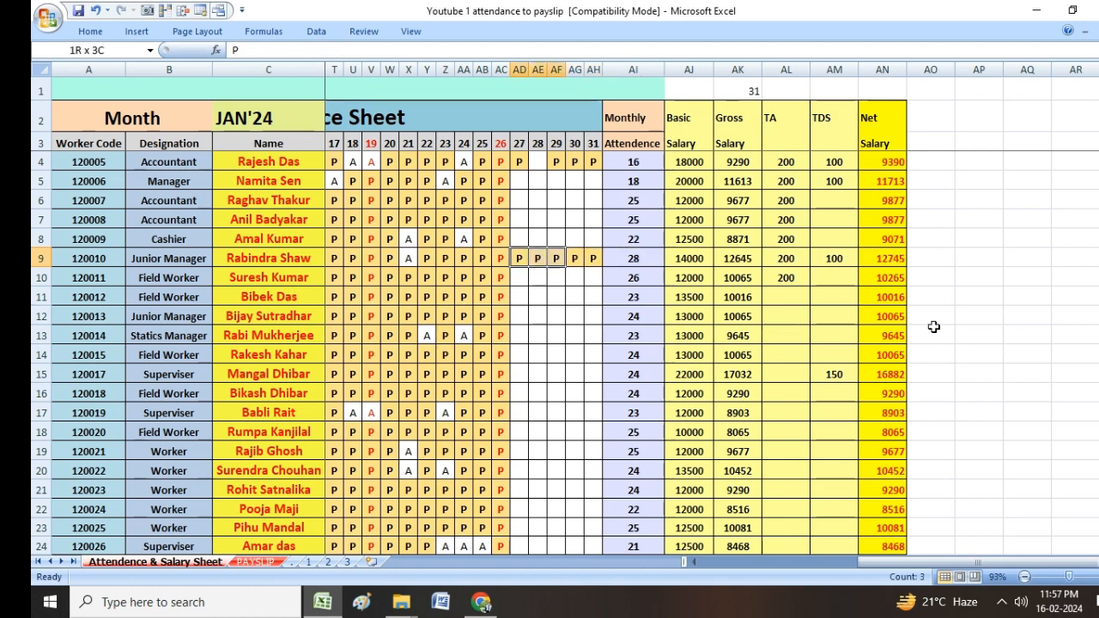
key("Delete")
key("Left")
key("Right")
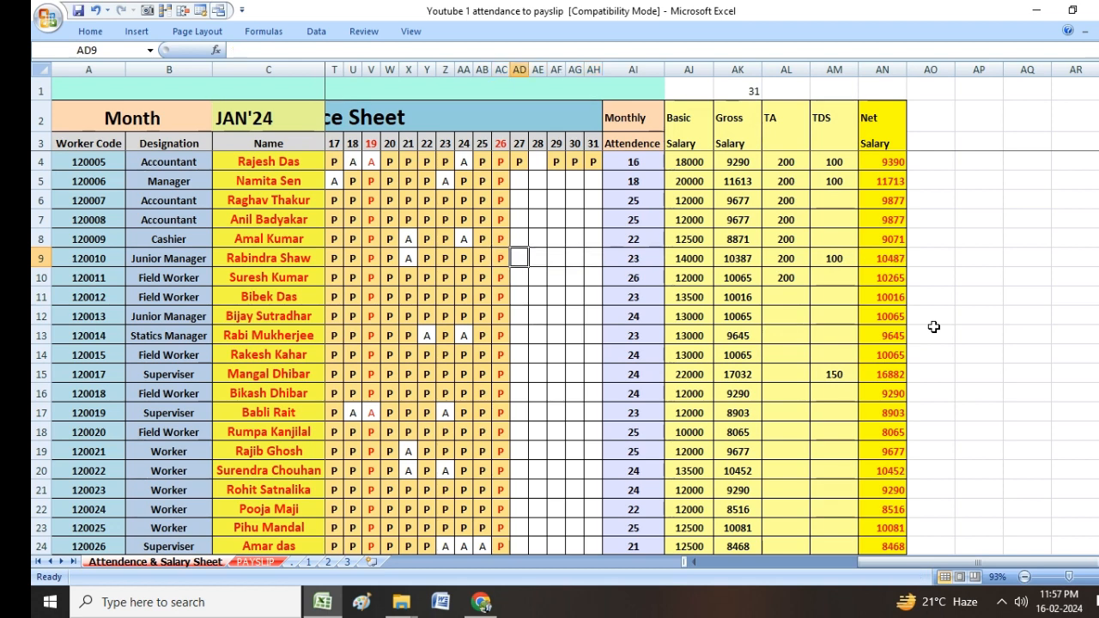
key("ctrl+z")
- Compare the Net Salary in row 9 of the Attendence & Salary Sheet with the Net Salary on the payslip
key("Right")
key("Right")
key("Right")
key("Right")
key("Right")
key("Right")
key("Right")
key("Right")
key("Right")
key("Right")
key("Right")
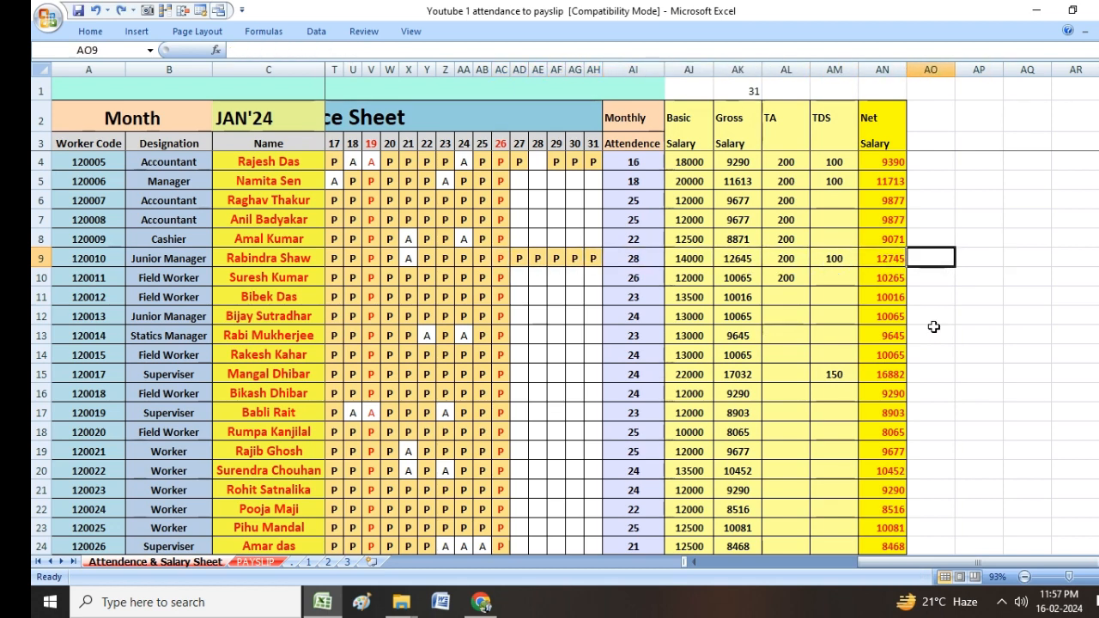
key("Left")
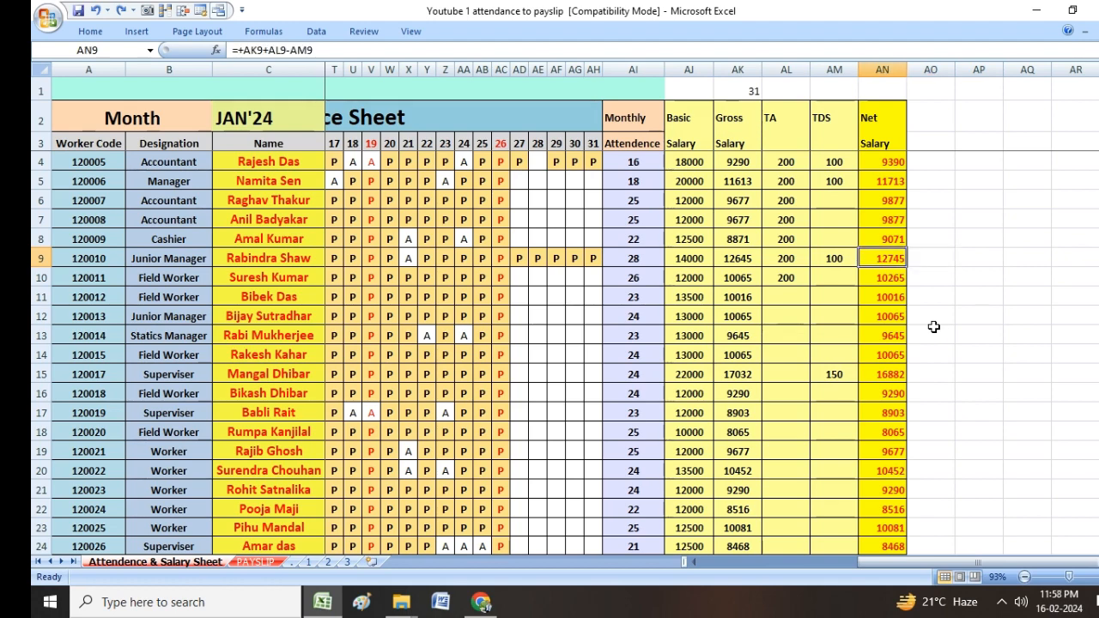
key("ctrl+Page_Down")
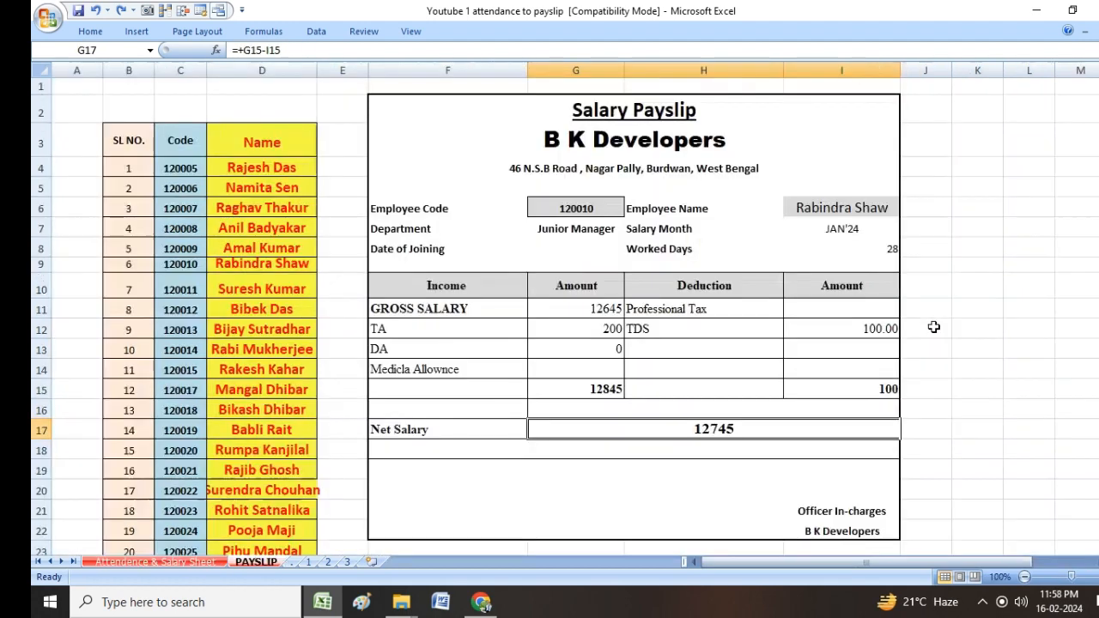
key("Down")
key("Up")
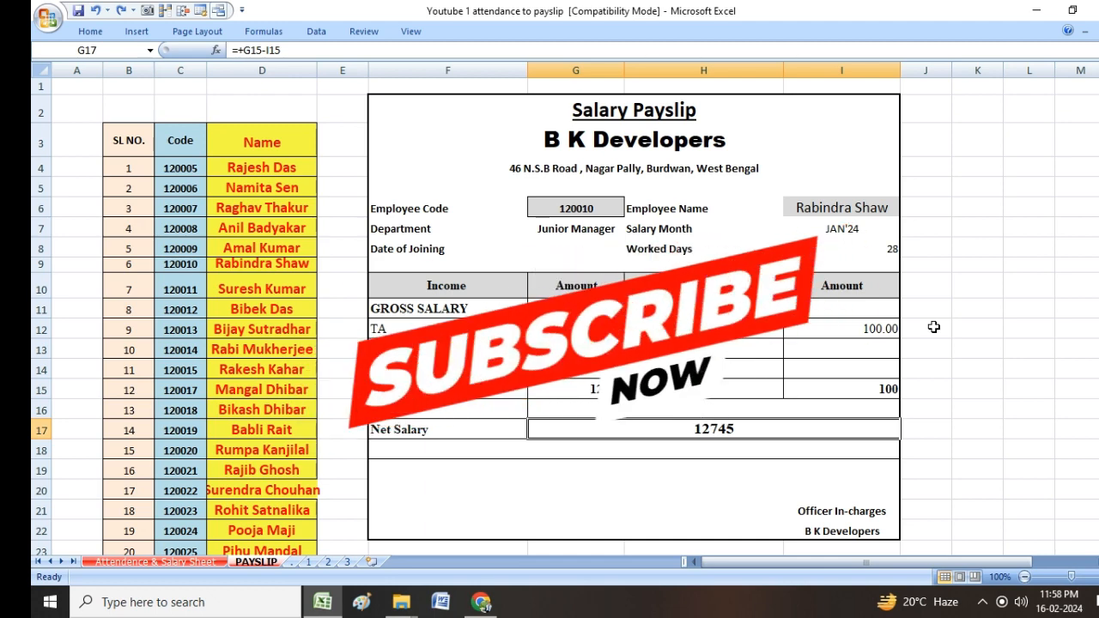
key("Up")
key("Up")
key("Up")
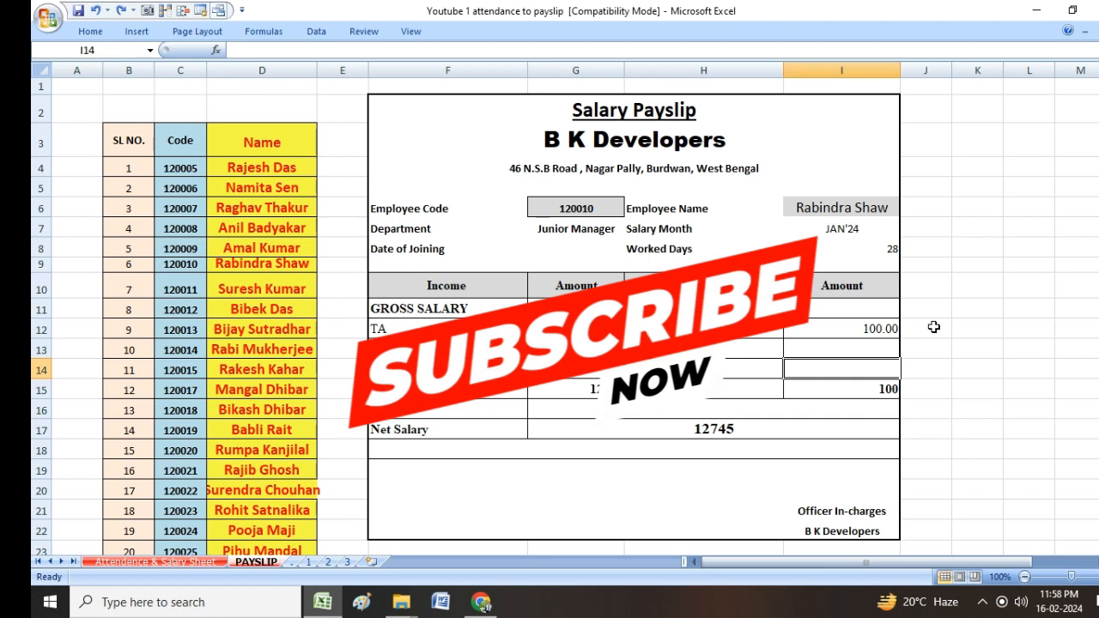
key("Up")
key("Up")
key("Up")
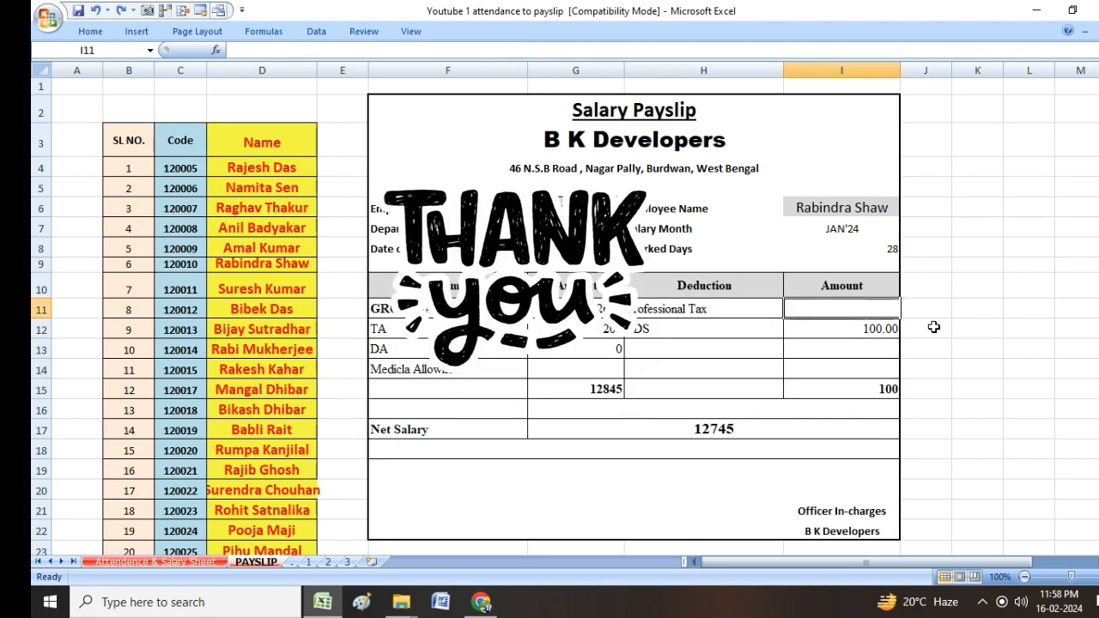